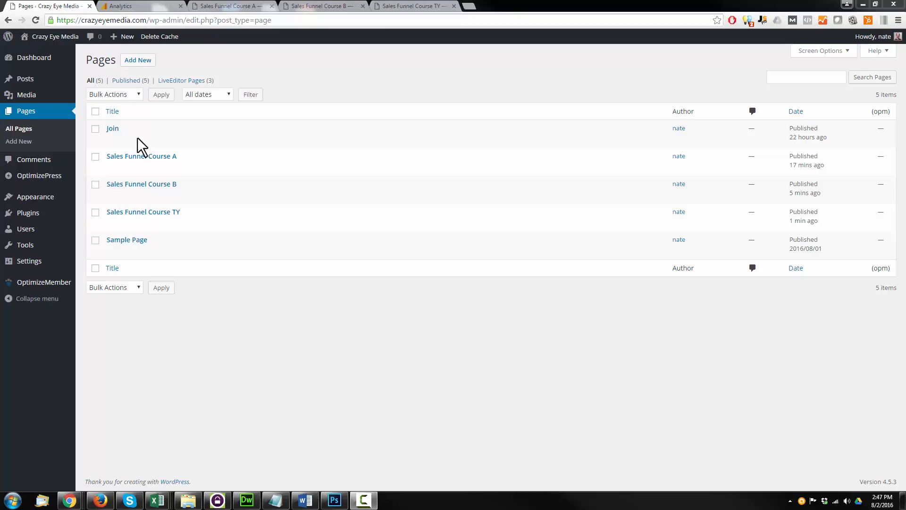
Switch to Google Analytics and copy the complete website tracking script for the Crazy Eye Media property
{"action": "left_click", "coordinate": [151, 7]}
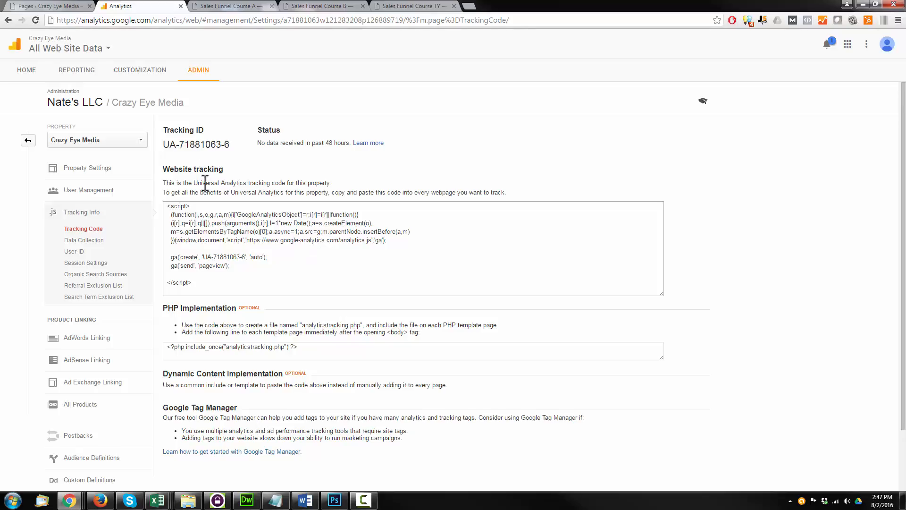
{"action": "left_click", "coordinate": [222, 278]}
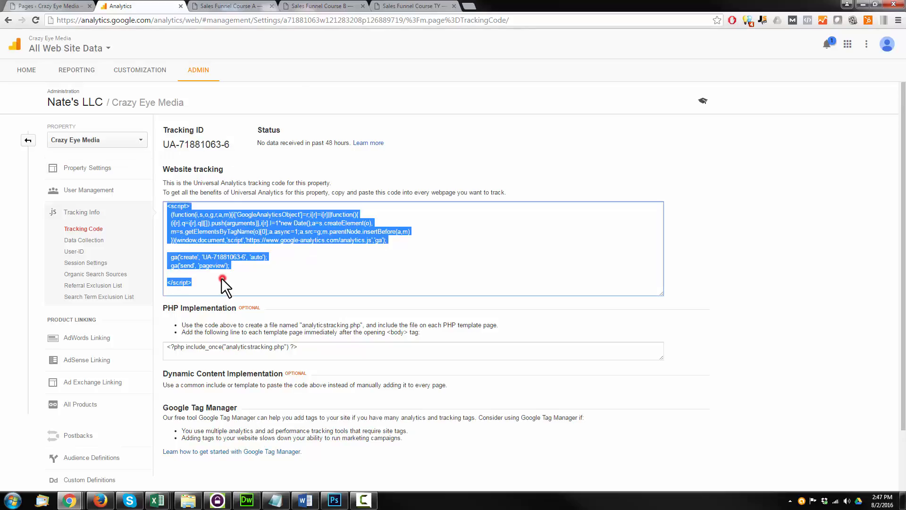
{"action": "right_click", "coordinate": [212, 229]}
{"action": "left_click", "coordinate": [250, 235]}
Look over the live Sales Funnel Course A, Course B and Course TY pages that need tracking
{"action": "left_click", "coordinate": [245, 6]}
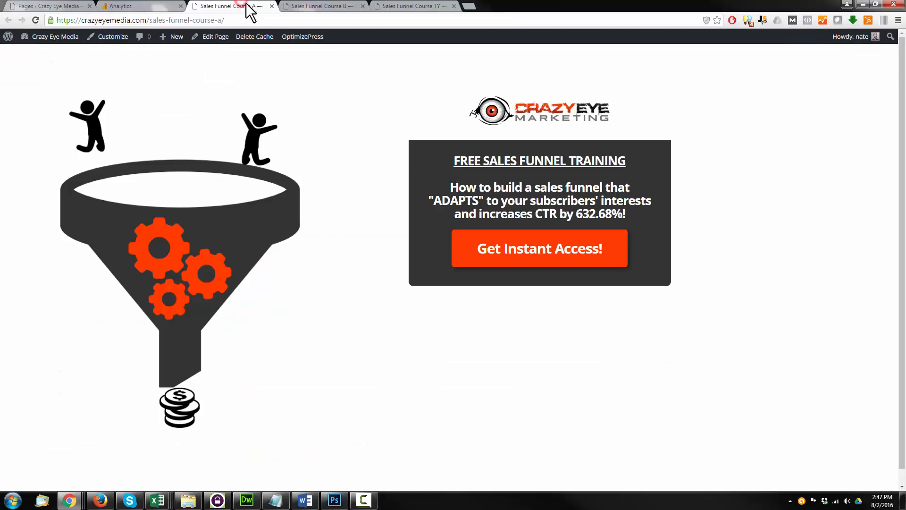
{"action": "left_click", "coordinate": [342, 6]}
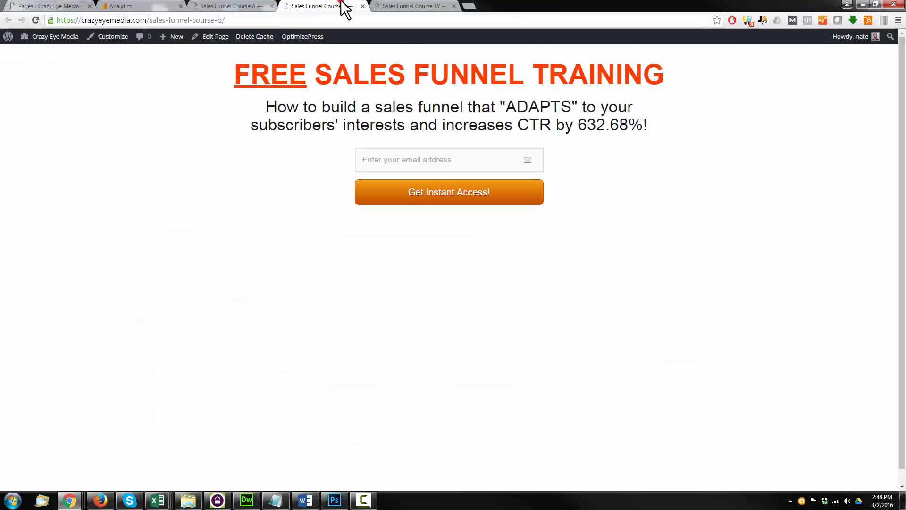
{"action": "left_click", "coordinate": [436, 6]}
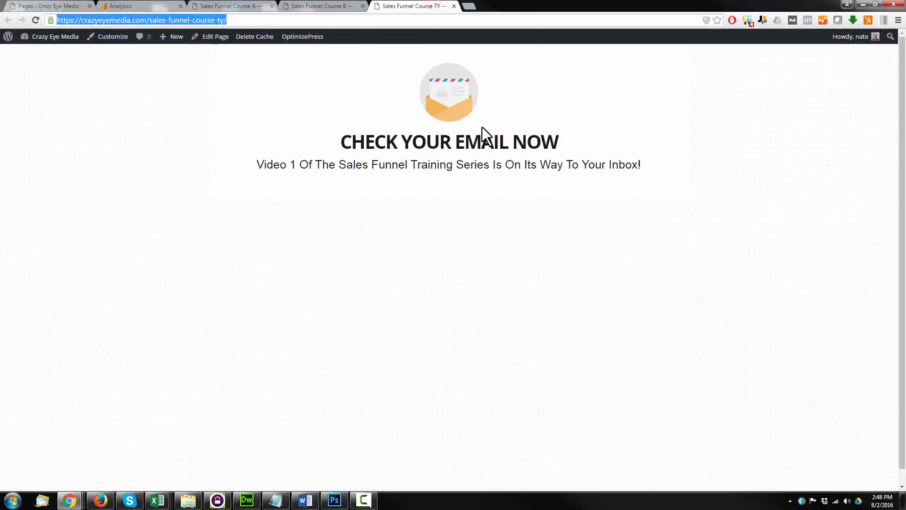
From the WordPress pages list, open Sales Funnel Course A, Course B and Course TY in the Live Editor
{"action": "left_click", "coordinate": [58, 5]}
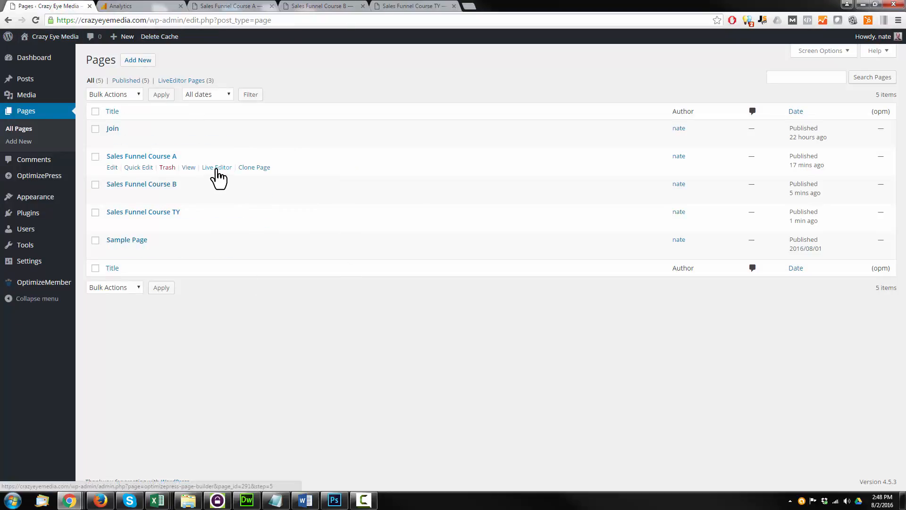
{"action": "left_click", "coordinate": [218, 168]}
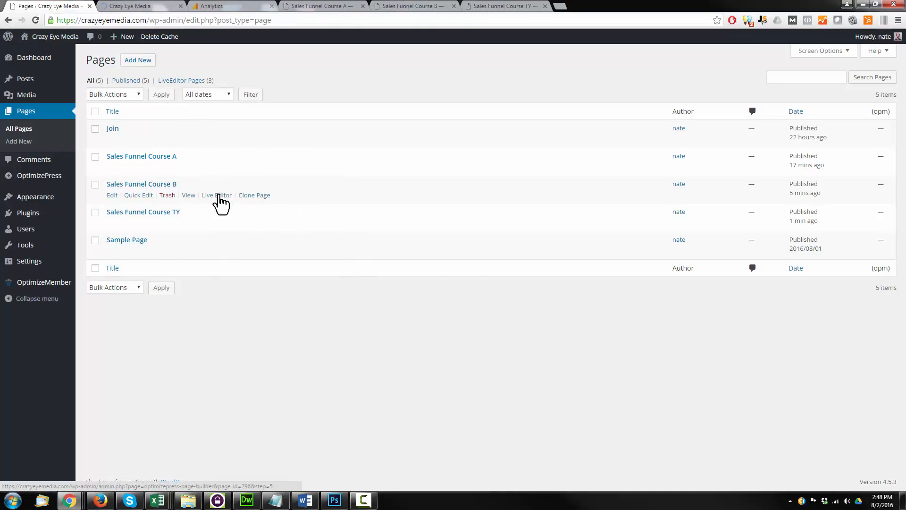
{"action": "left_click", "coordinate": [217, 195]}
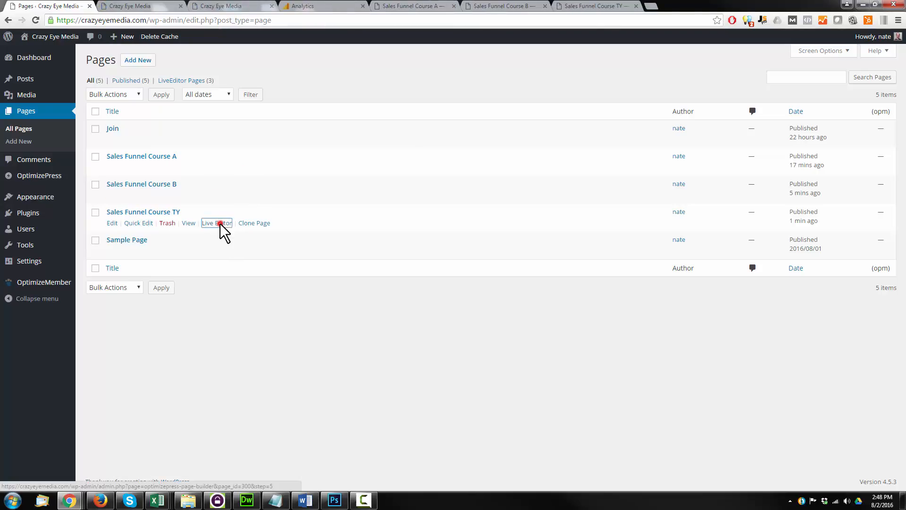
{"action": "left_click", "coordinate": [218, 222]}
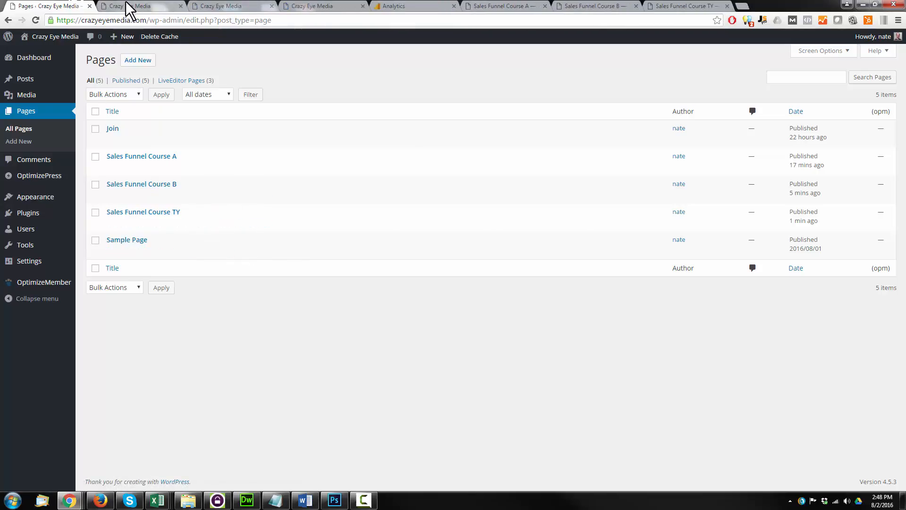
Paste the Analytics tracking script below the existing font link in Sales Funnel Course A's Header script under Other Scripts
{"action": "left_click", "coordinate": [126, 1]}
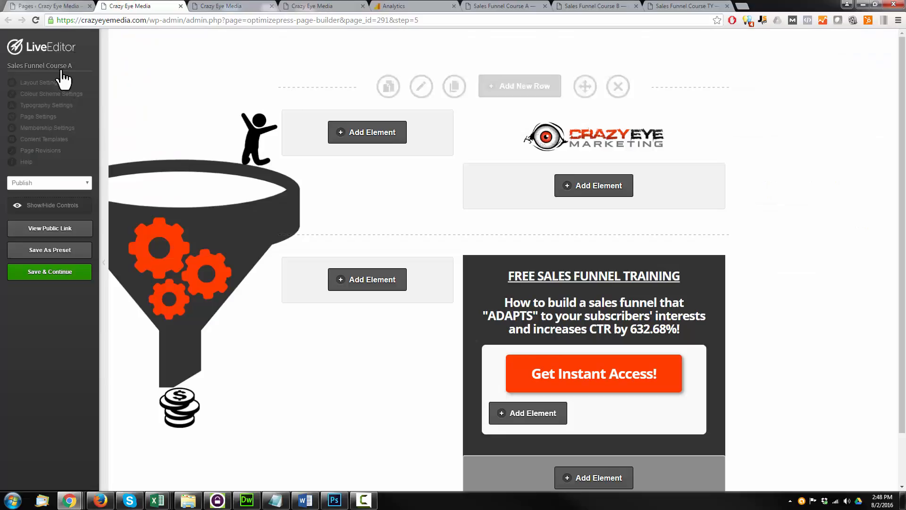
{"action": "left_click", "coordinate": [41, 118]}
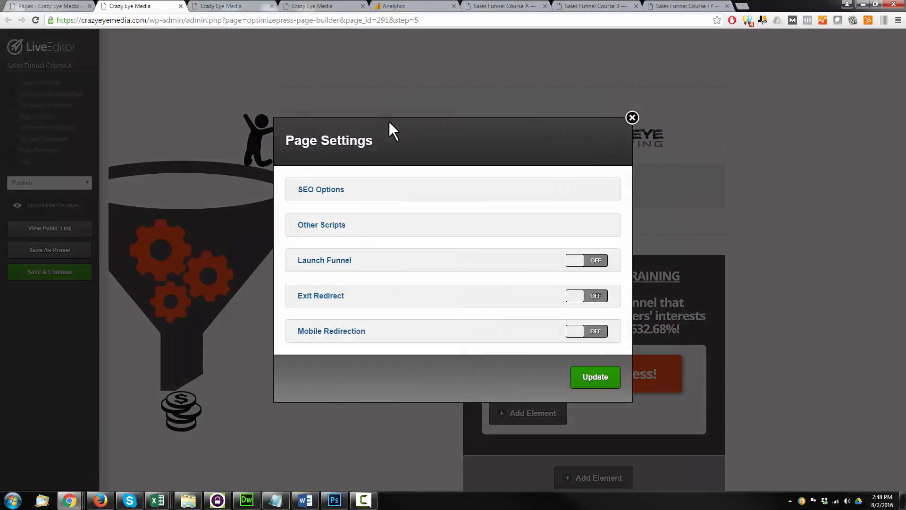
{"action": "left_click", "coordinate": [320, 225]}
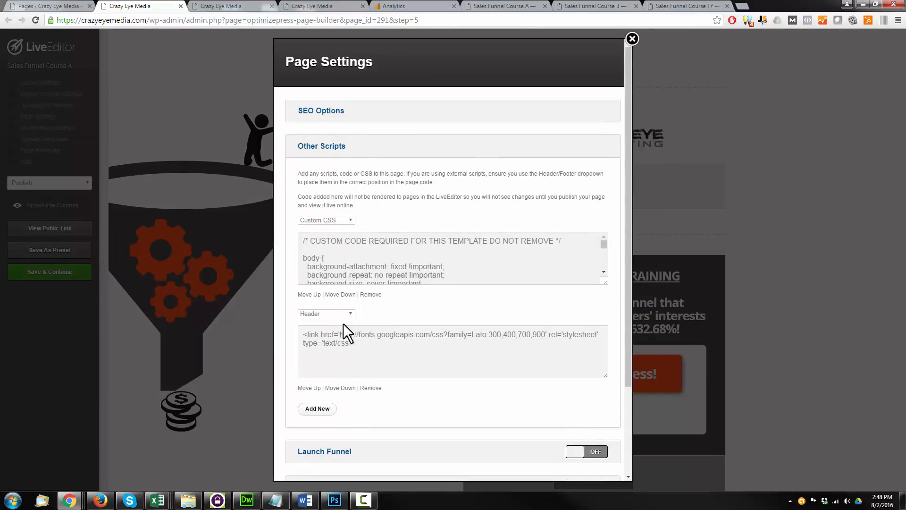
{"action": "left_click", "coordinate": [350, 313]}
{"action": "left_click", "coordinate": [383, 311]}
{"action": "left_click", "coordinate": [379, 349]}
{"action": "key", "text": "Return"}
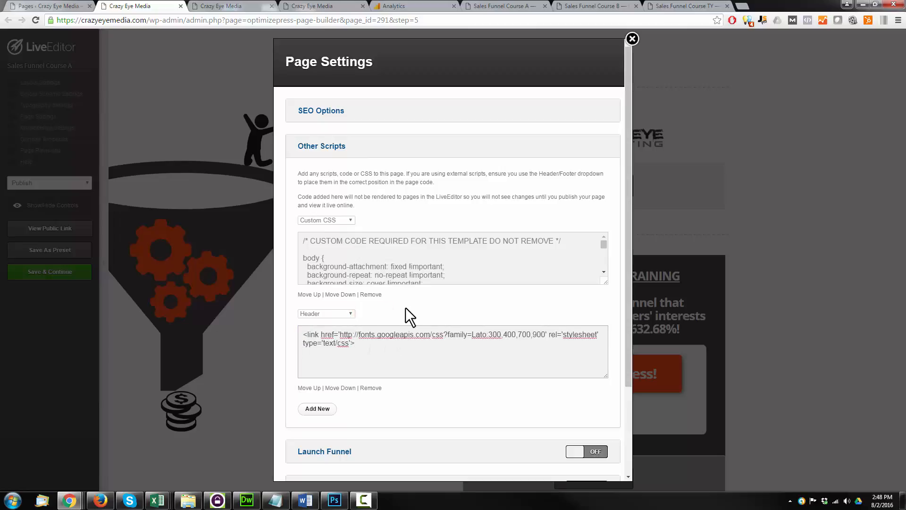
{"action": "key", "text": "ctrl+v"}
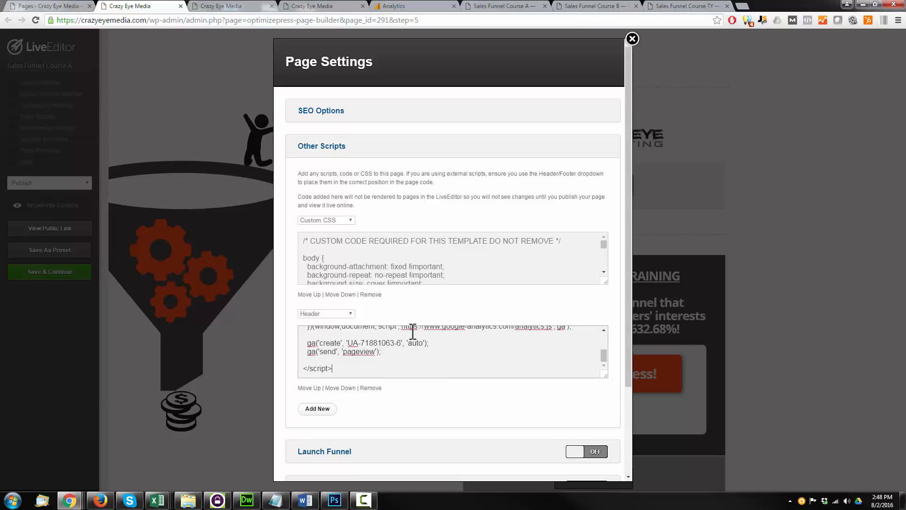
Apply the page settings, save Sales Funnel Course A and close its editor
{"action": "scroll", "coordinate": [319, 278], "scroll_direction": "down", "scroll_amount": 3}
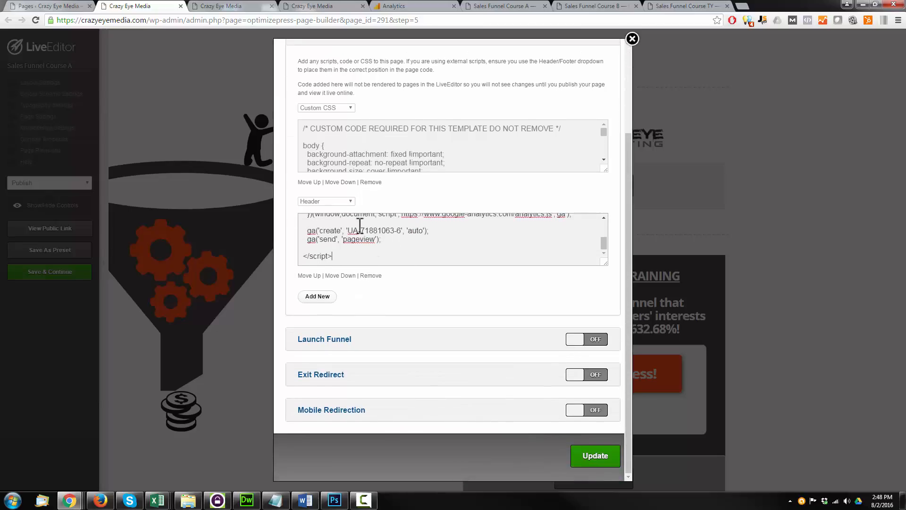
{"action": "scroll", "coordinate": [373, 242], "scroll_direction": "up", "scroll_amount": 2}
{"action": "scroll", "coordinate": [378, 245], "scroll_direction": "down", "scroll_amount": 2}
{"action": "left_click", "coordinate": [601, 457]}
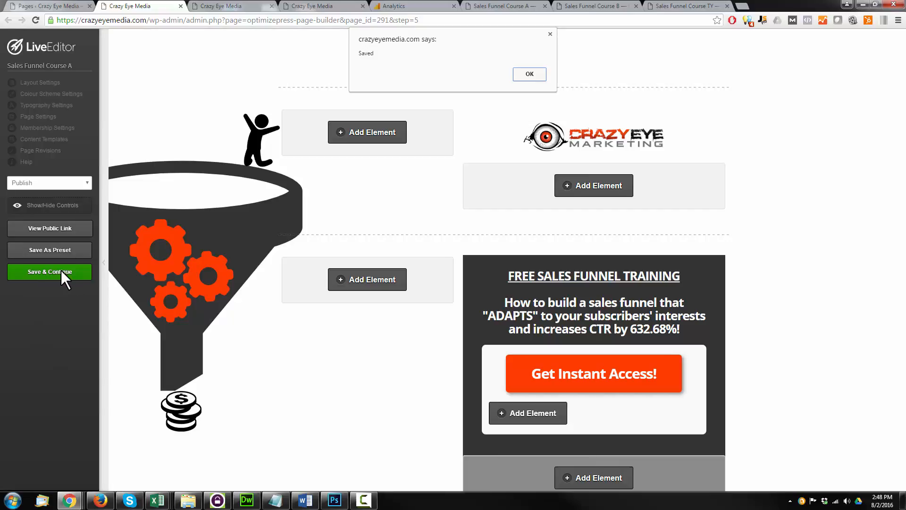
{"action": "left_click", "coordinate": [524, 75]}
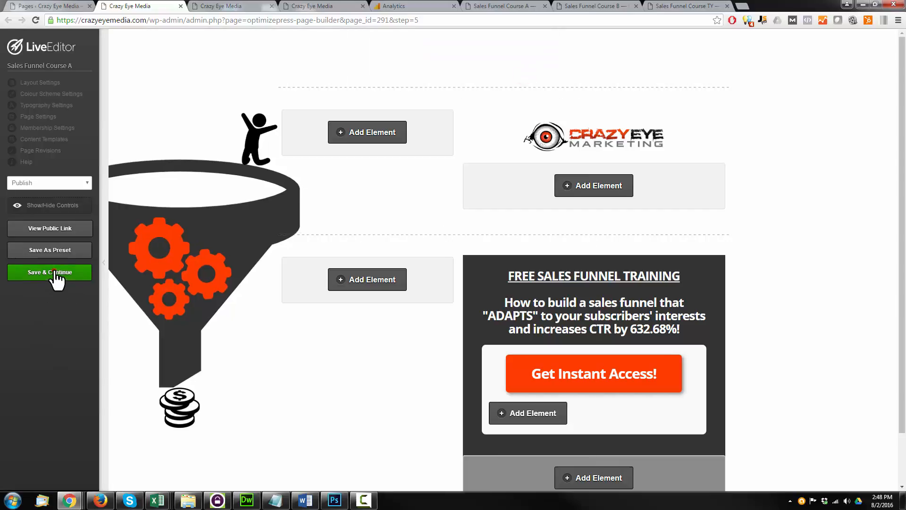
{"action": "left_click", "coordinate": [54, 273]}
{"action": "left_click", "coordinate": [529, 88]}
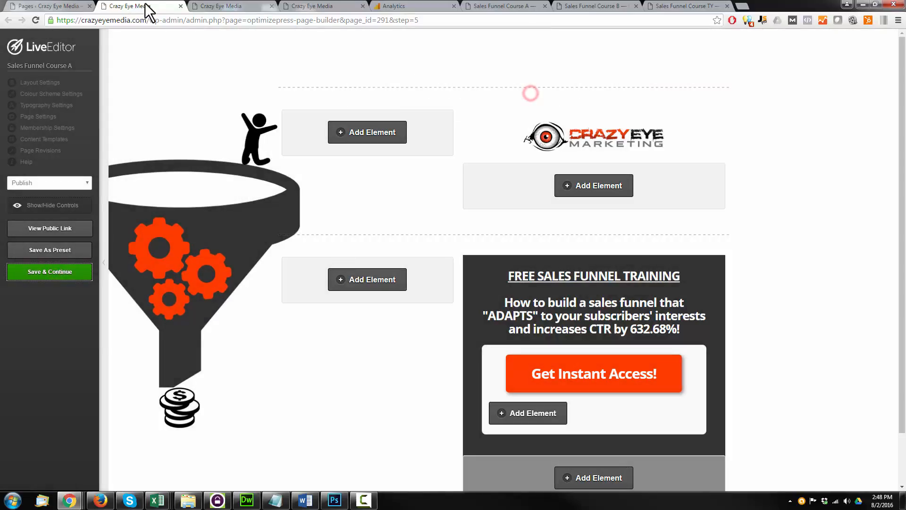
{"action": "left_click", "coordinate": [181, 6]}
{"action": "left_click", "coordinate": [491, 89]}
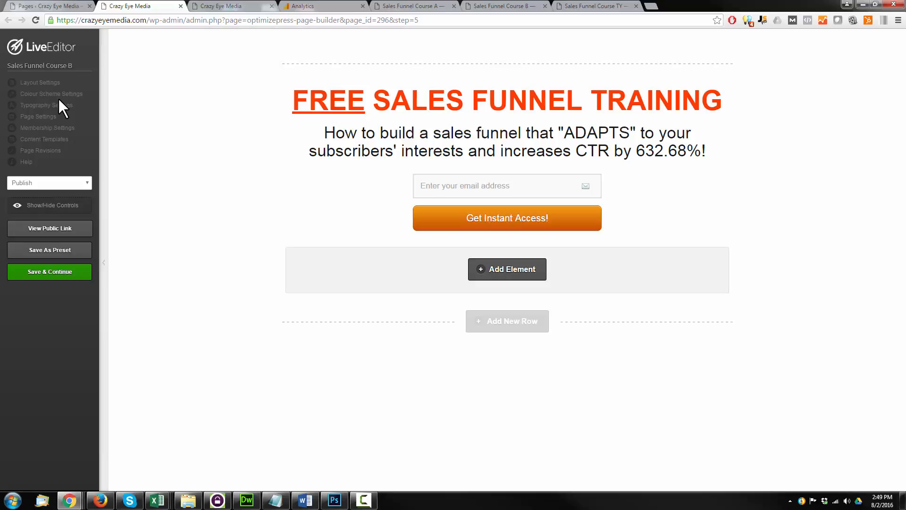
Paste the Analytics tracking script into Sales Funnel Course B's empty Other Scripts box, with Header as its location
{"action": "left_click", "coordinate": [42, 116]}
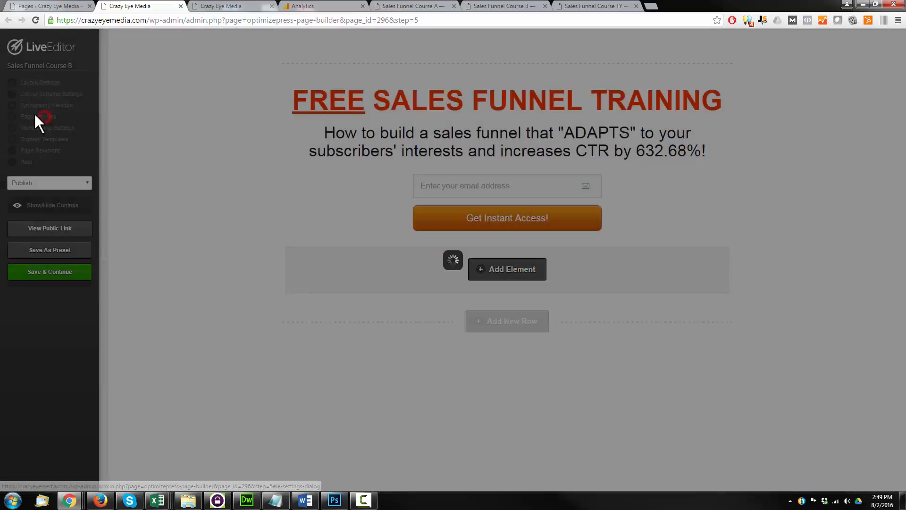
{"action": "left_click", "coordinate": [329, 225]}
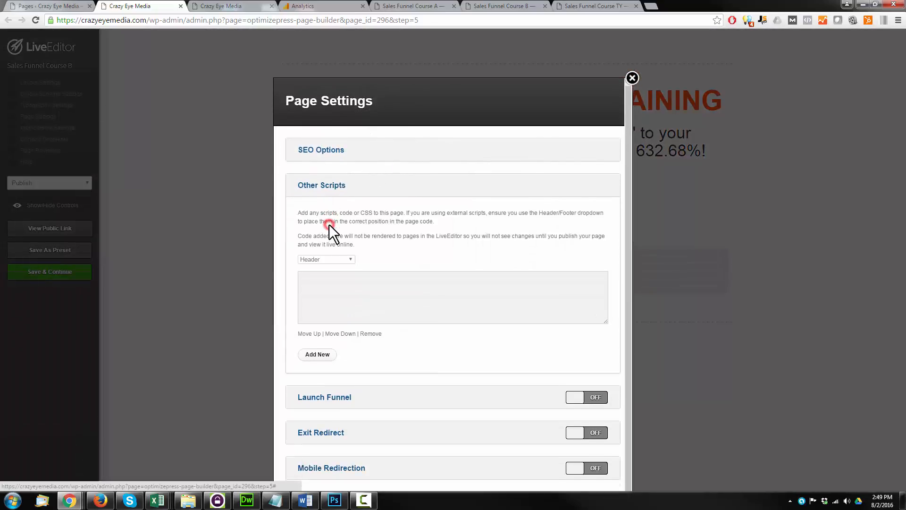
{"action": "left_click", "coordinate": [348, 220]}
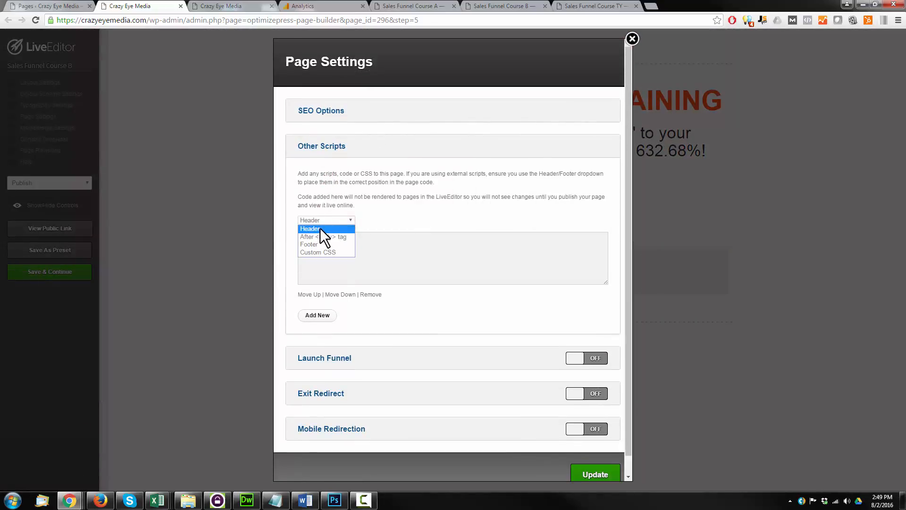
{"action": "left_click", "coordinate": [323, 228]}
{"action": "left_click", "coordinate": [342, 244]}
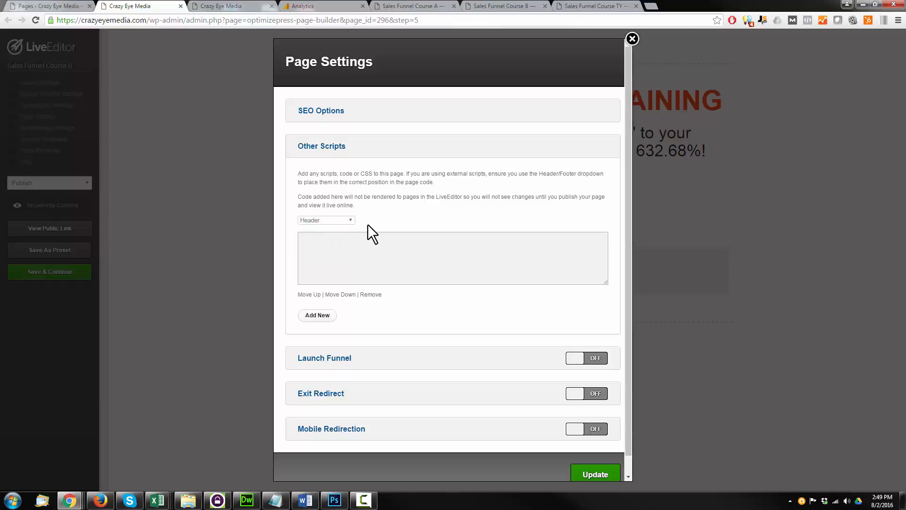
{"action": "key", "text": "ctrl+v"}
Update Sales Funnel Course B's page settings, save the page and leave its editor
{"action": "scroll", "coordinate": [339, 188], "scroll_direction": "down", "scroll_amount": 1}
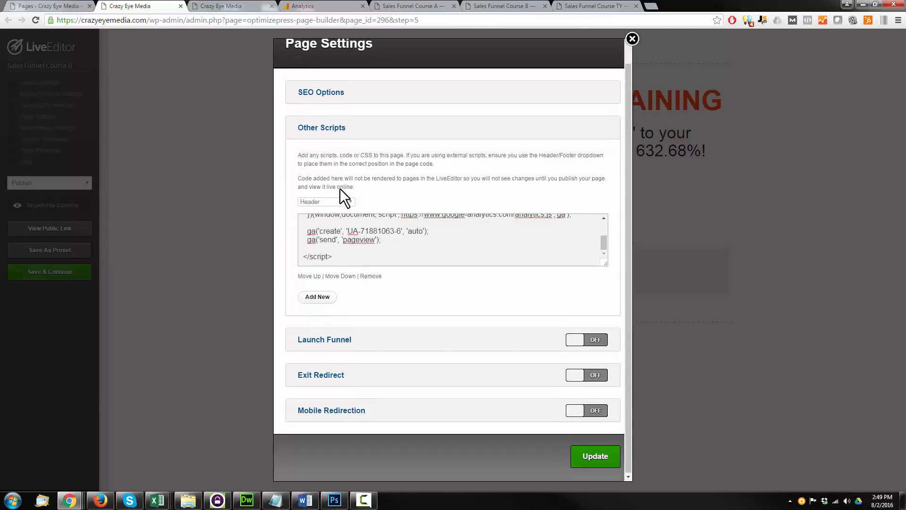
{"action": "left_click", "coordinate": [596, 456]}
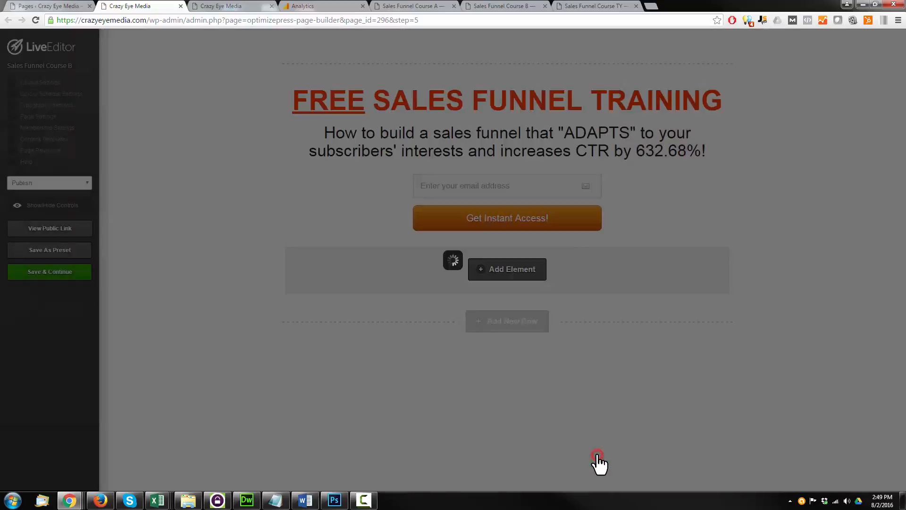
{"action": "left_click", "coordinate": [530, 74]}
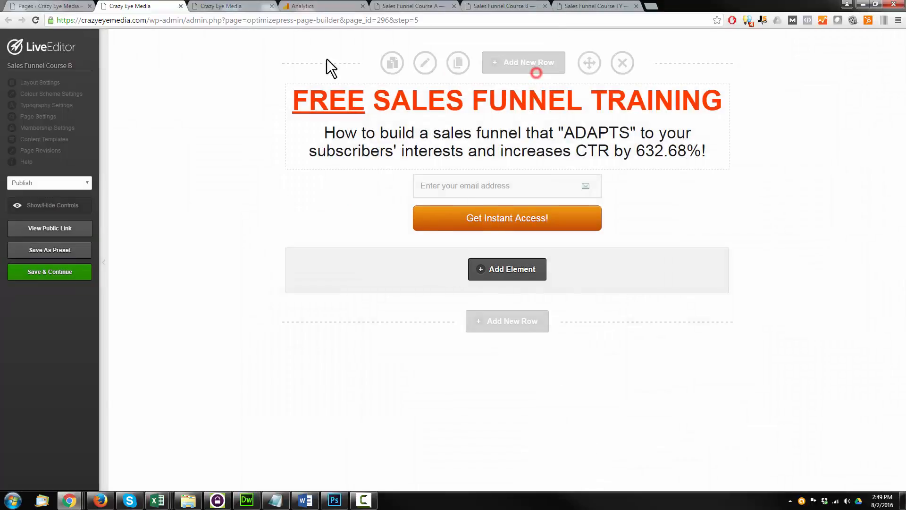
{"action": "left_click", "coordinate": [66, 271]}
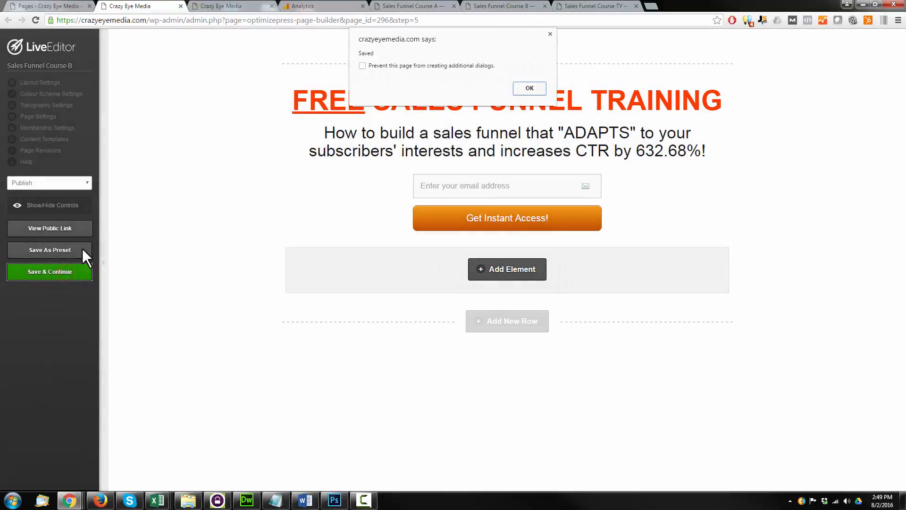
{"action": "left_click", "coordinate": [529, 88]}
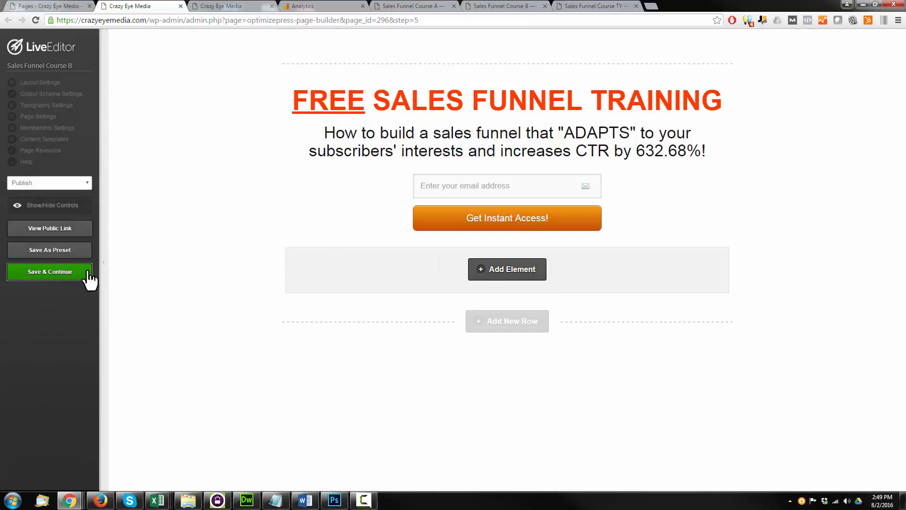
{"action": "left_click", "coordinate": [180, 6]}
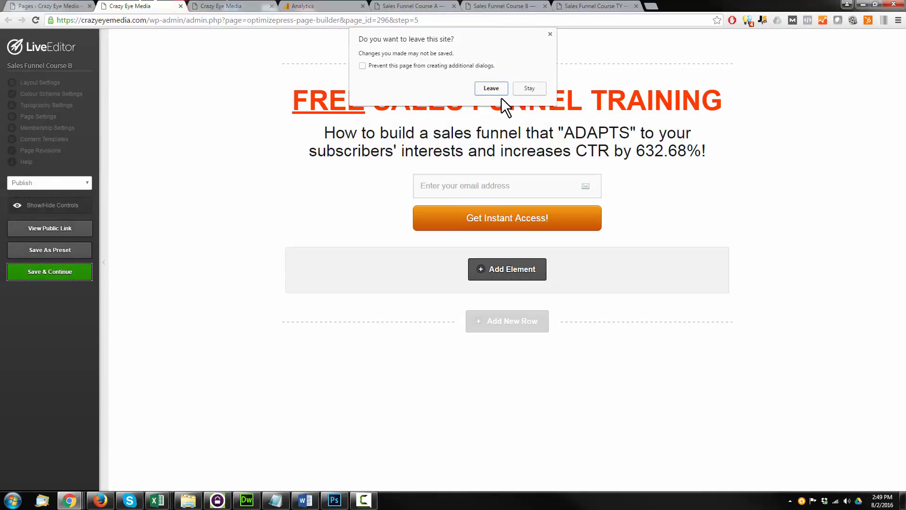
{"action": "left_click", "coordinate": [490, 88]}
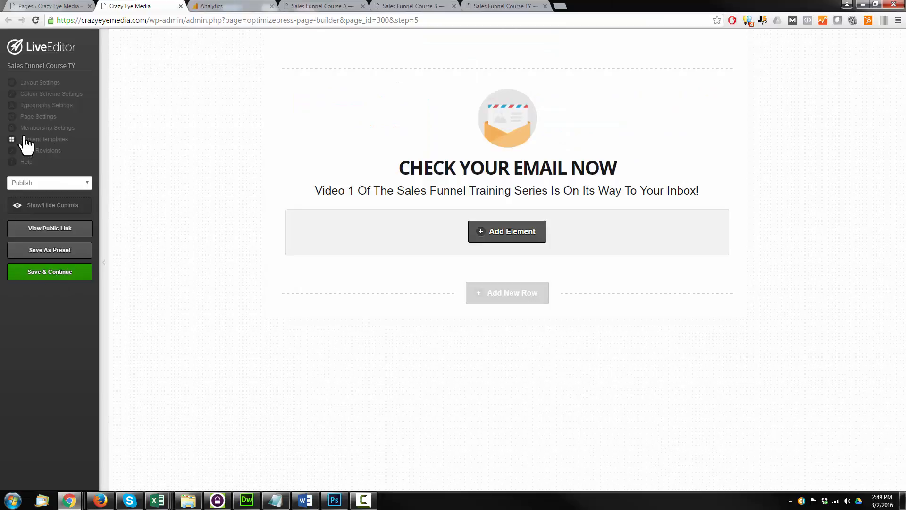
Add the Analytics tracking script after the existing font links in Sales Funnel Course TY's Header script under Other Scripts
{"action": "left_click", "coordinate": [41, 116]}
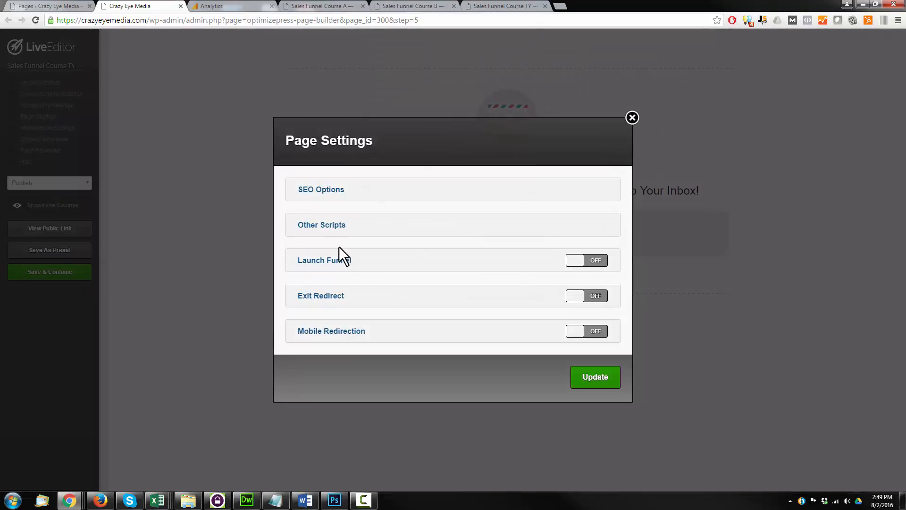
{"action": "left_click", "coordinate": [330, 221]}
{"action": "scroll", "coordinate": [409, 205], "scroll_direction": "down", "scroll_amount": 2}
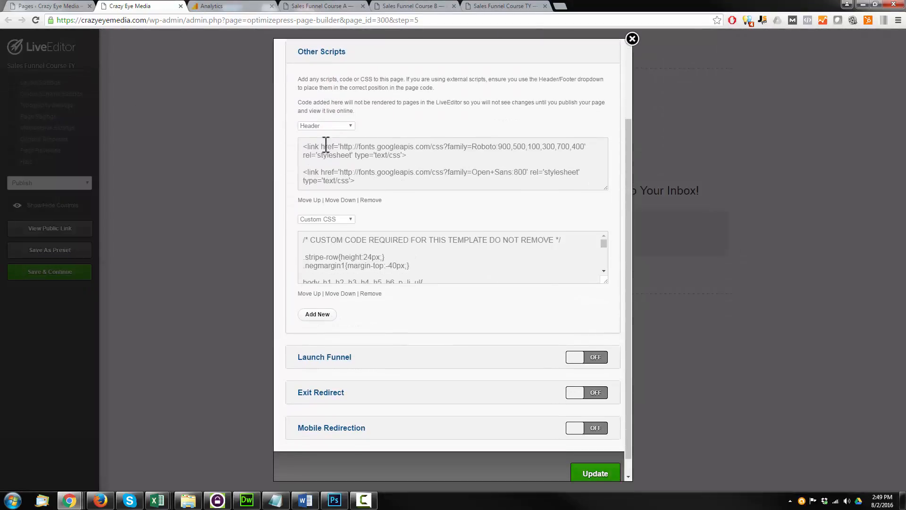
{"action": "left_click", "coordinate": [333, 124]}
{"action": "left_click", "coordinate": [324, 130]}
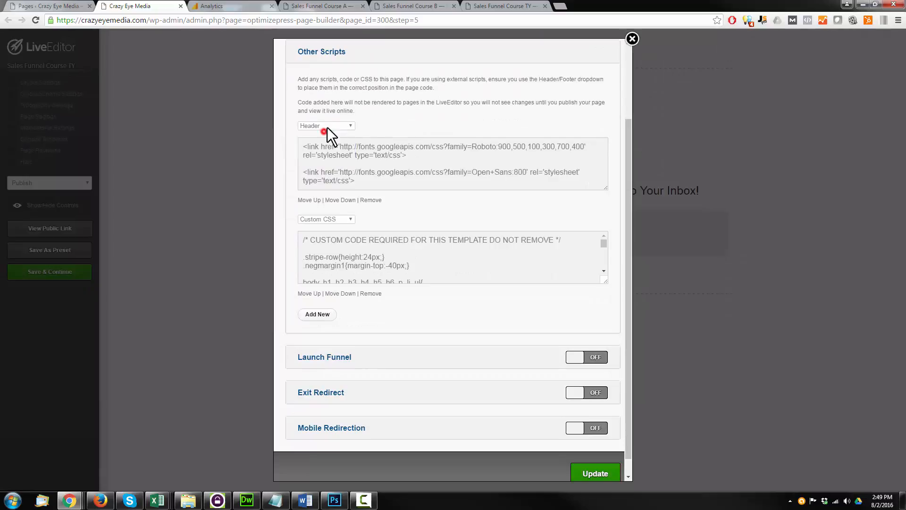
{"action": "left_click", "coordinate": [384, 184]}
{"action": "scroll", "coordinate": [593, 133], "scroll_direction": "down", "scroll_amount": 1}
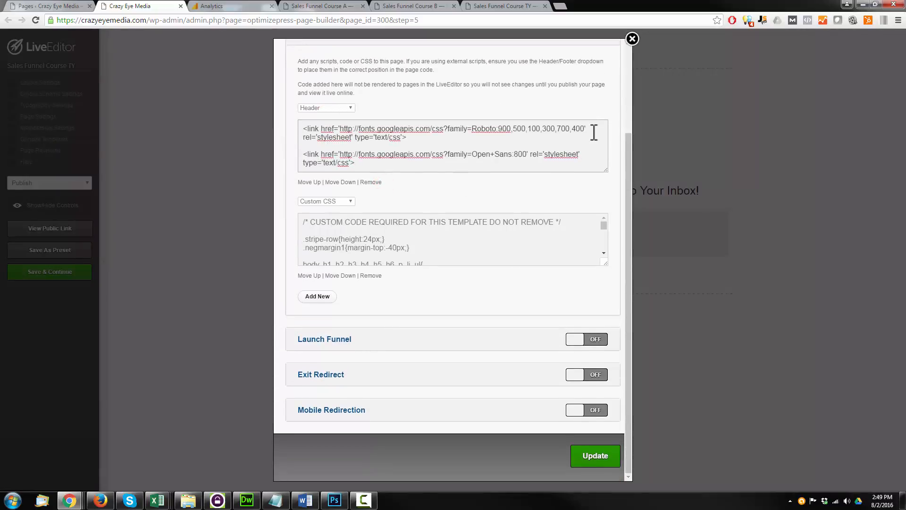
{"action": "key", "text": "Return"}
{"action": "key", "text": "Return"}
{"action": "key", "text": "ctrl+v"}
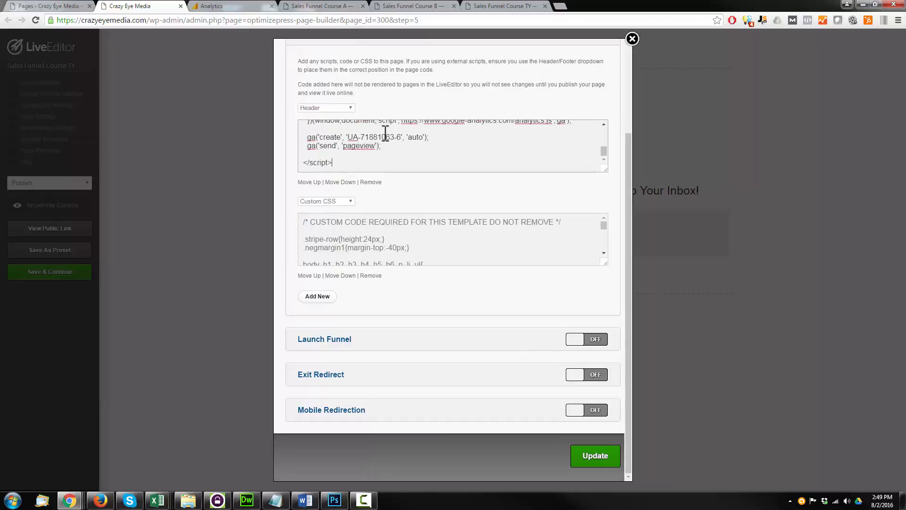
Update Sales Funnel Course TY's page settings, save the page and close its editor
{"action": "left_click", "coordinate": [592, 461]}
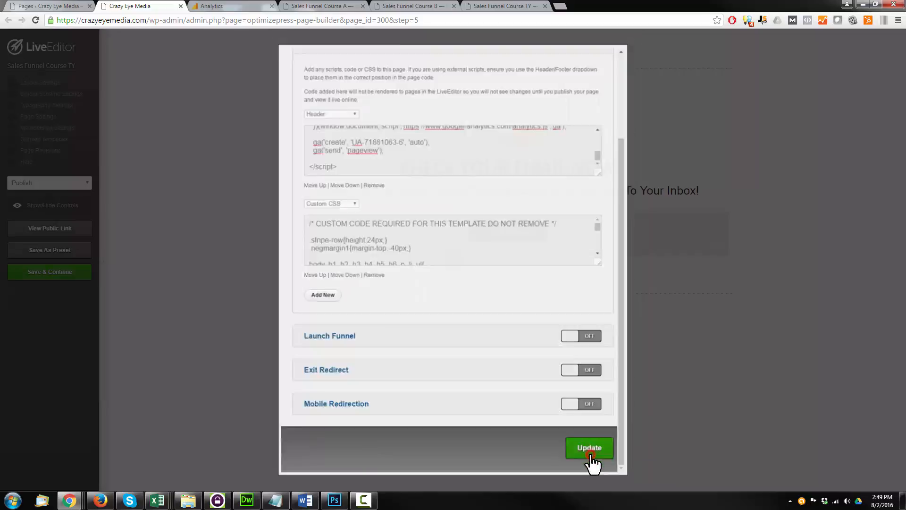
{"action": "left_click", "coordinate": [529, 74]}
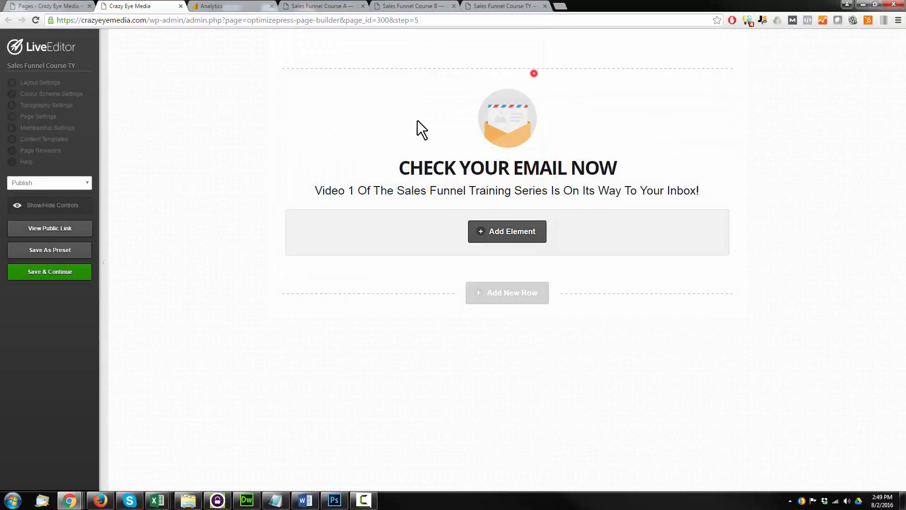
{"action": "left_click", "coordinate": [58, 274]}
{"action": "left_click", "coordinate": [526, 89]}
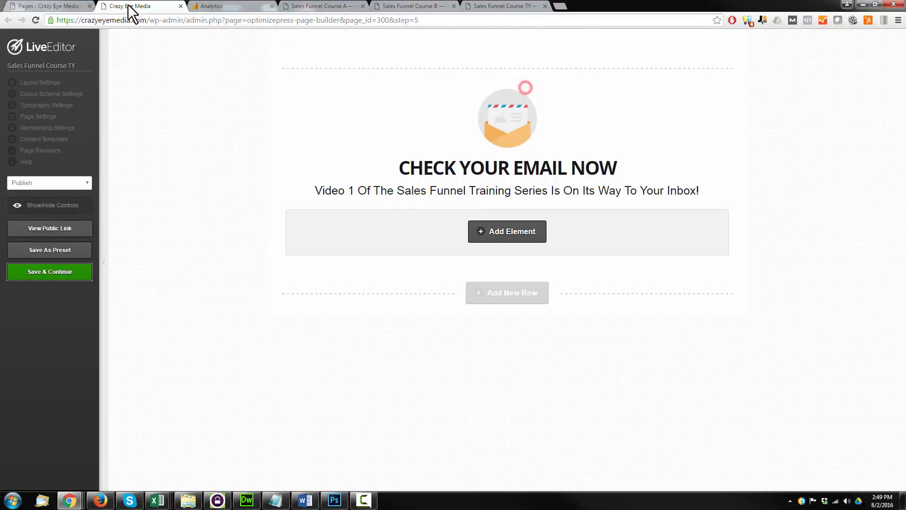
{"action": "left_click", "coordinate": [180, 5]}
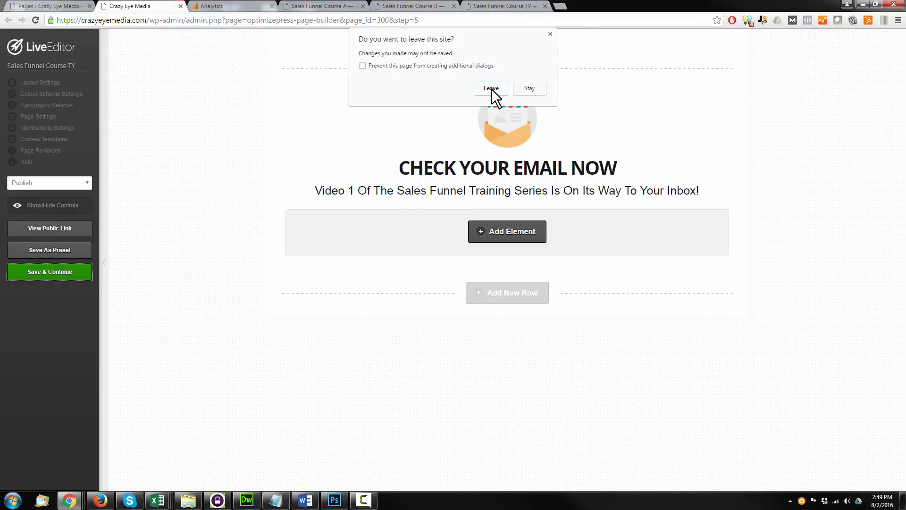
{"action": "left_click", "coordinate": [492, 89]}
Return to the Analytics admin overview and open the Goals of the All Web Site Data view
{"action": "left_click", "coordinate": [142, 6]}
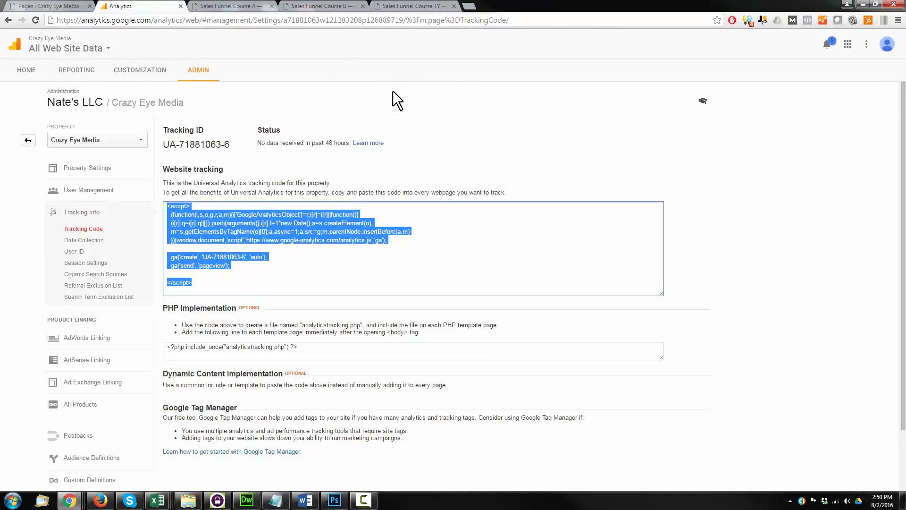
{"action": "left_click", "coordinate": [28, 141]}
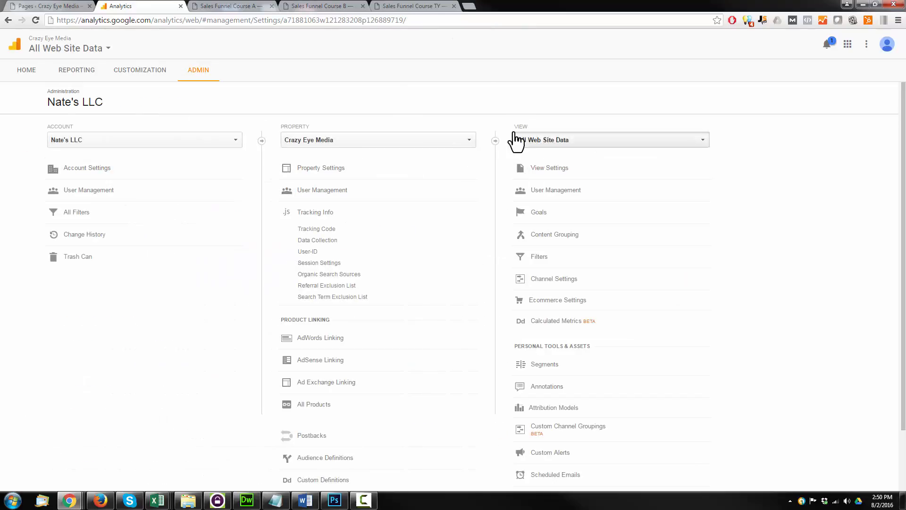
{"action": "left_click", "coordinate": [567, 141]}
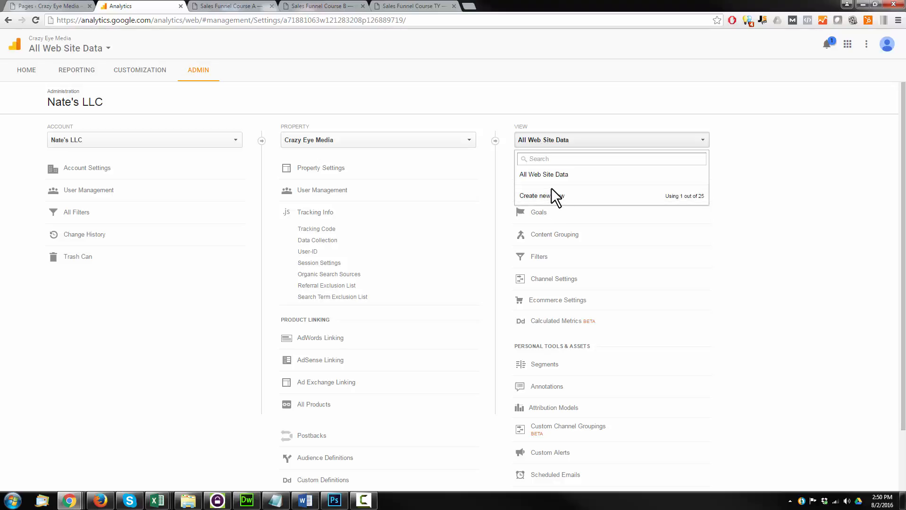
{"action": "left_click", "coordinate": [712, 252]}
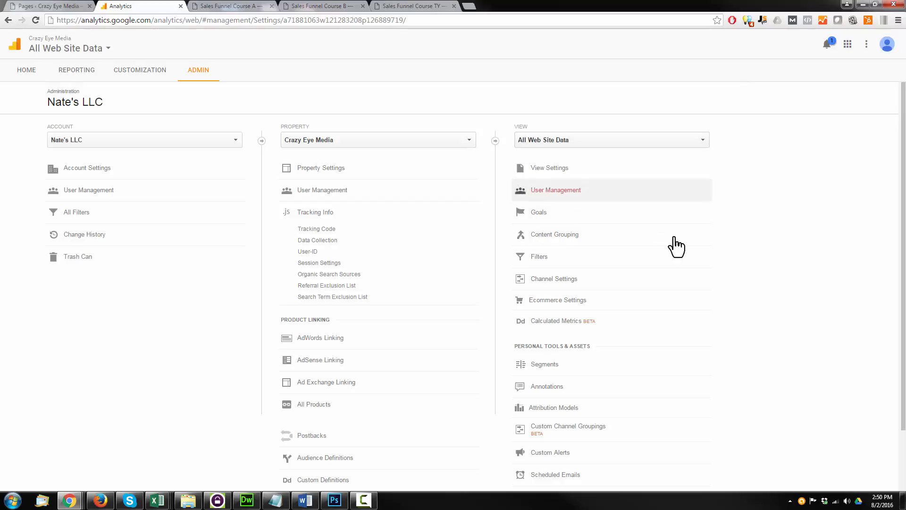
{"action": "left_click", "coordinate": [542, 215]}
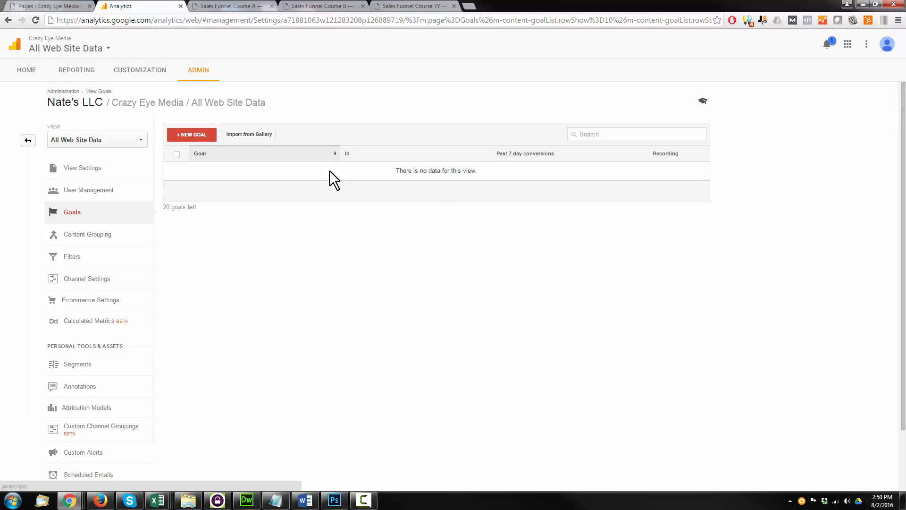
Review the live Sales Funnel Course A, B and TY pages, and return to the Analytics goals list
{"action": "left_click", "coordinate": [417, 5]}
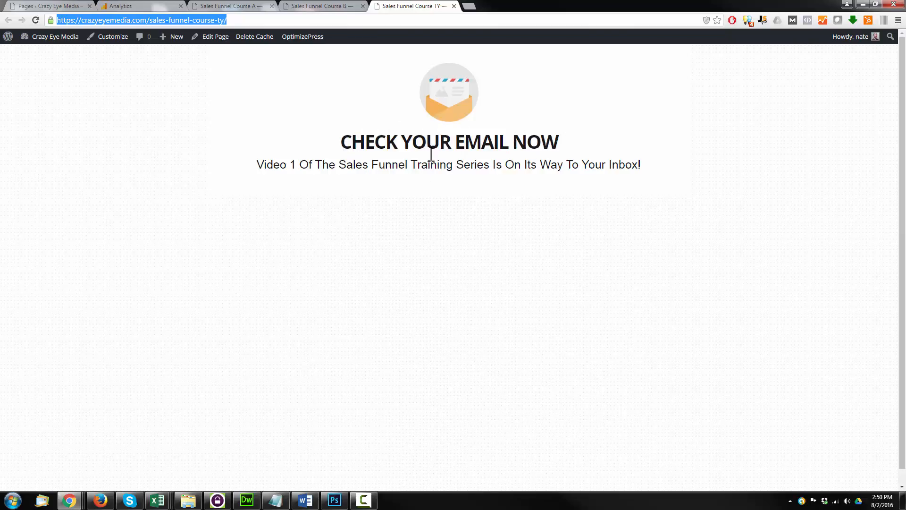
{"action": "left_click", "coordinate": [349, 4]}
{"action": "left_click", "coordinate": [236, 6]}
{"action": "left_click", "coordinate": [336, 5]}
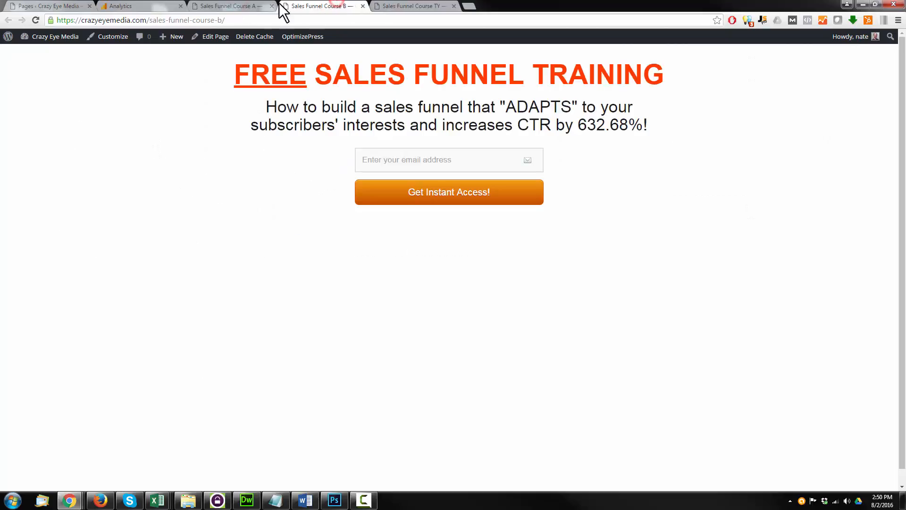
{"action": "left_click", "coordinate": [263, 6]}
{"action": "left_click", "coordinate": [414, 6]}
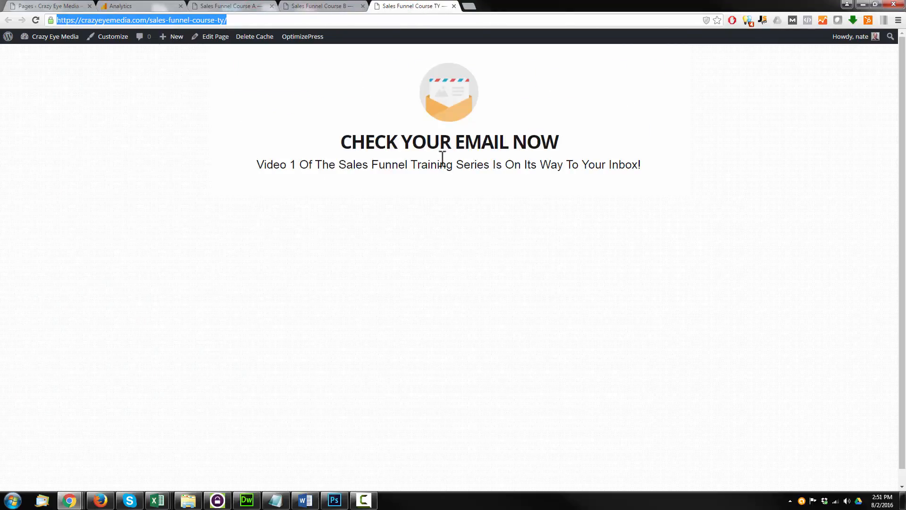
{"action": "left_click", "coordinate": [170, 6]}
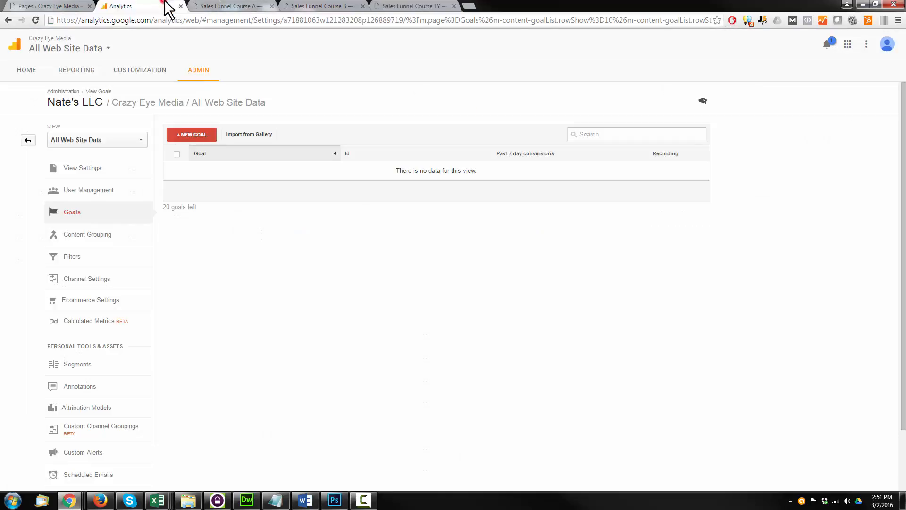
Start a new custom goal named New Subscriber with Destination as its type and continue to the goal details
{"action": "left_click", "coordinate": [196, 137]}
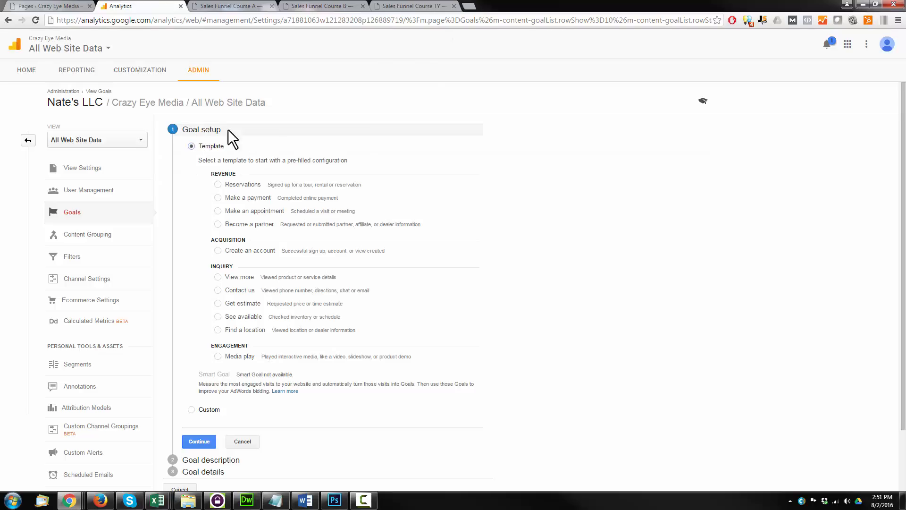
{"action": "scroll", "coordinate": [255, 231], "scroll_direction": "down", "scroll_amount": 2}
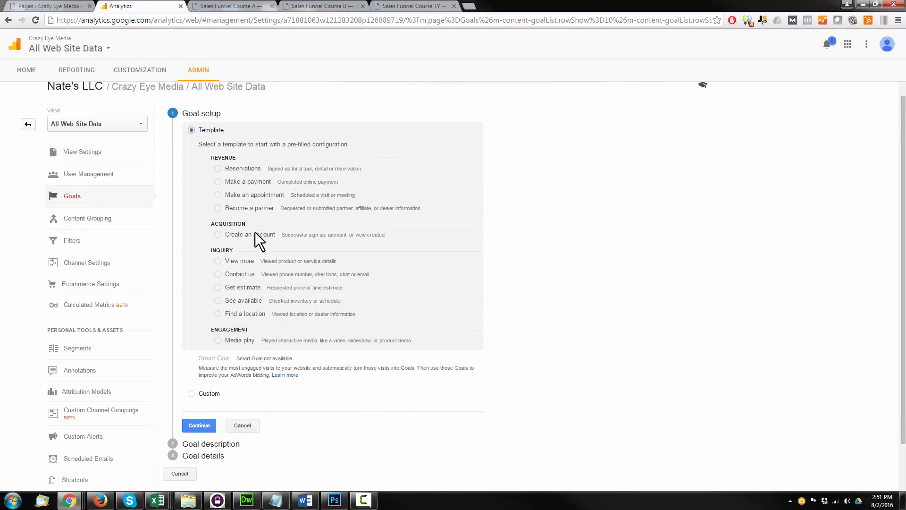
{"action": "left_click", "coordinate": [191, 339]}
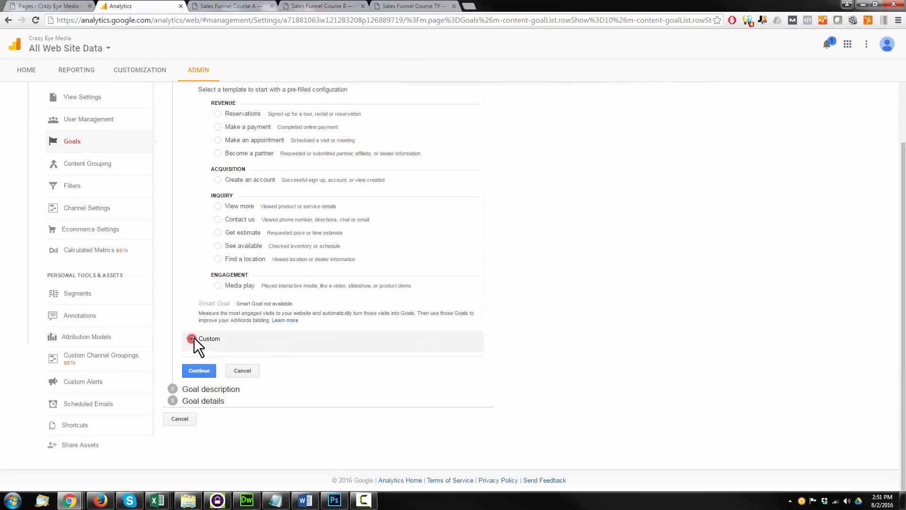
{"action": "left_click", "coordinate": [199, 371]}
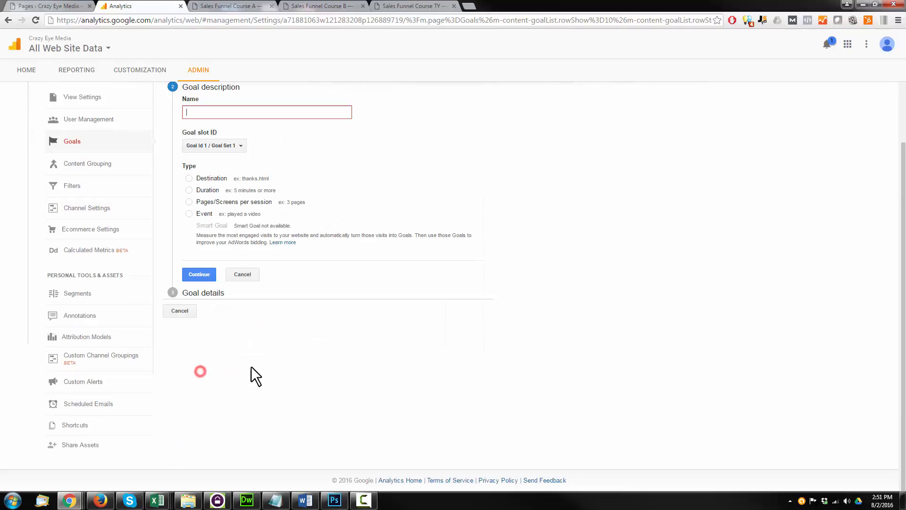
{"action": "left_click", "coordinate": [265, 112]}
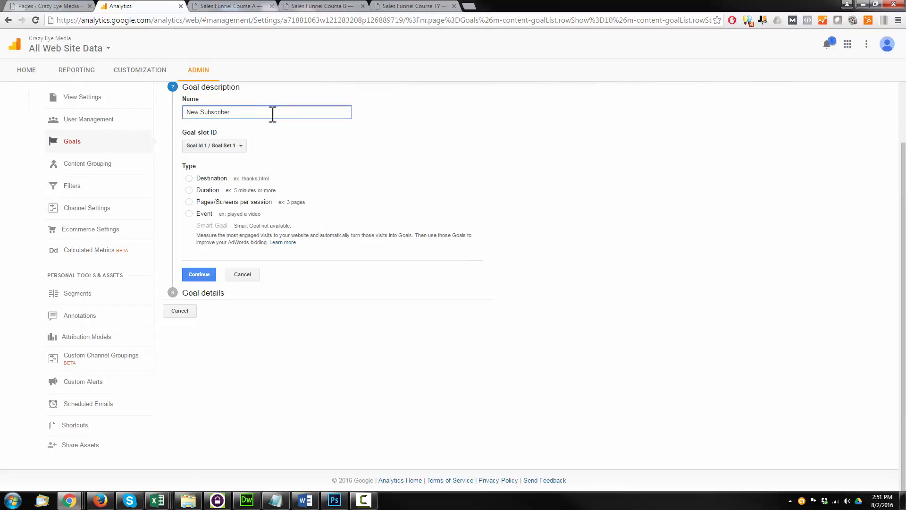
{"action": "left_click", "coordinate": [189, 178]}
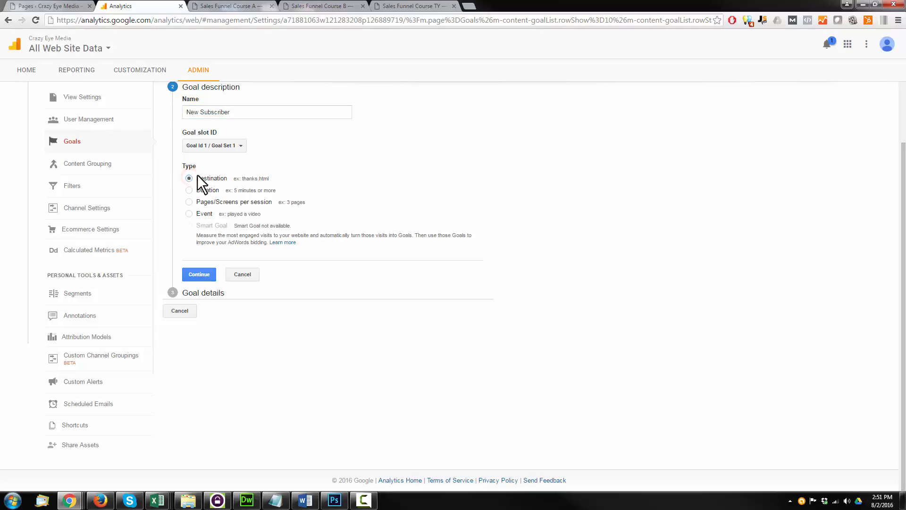
{"action": "left_click", "coordinate": [198, 278]}
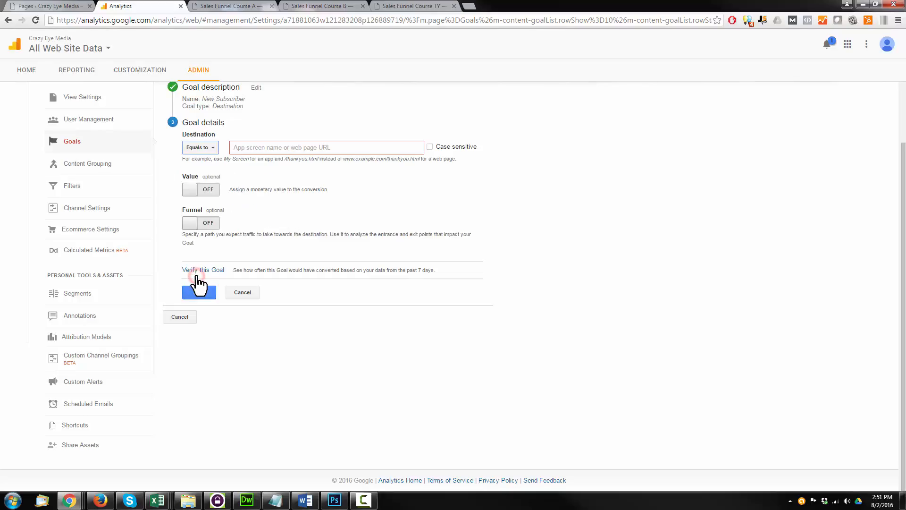
Set the goal's destination match type to Begins with
{"action": "left_click", "coordinate": [213, 149]}
{"action": "left_click", "coordinate": [228, 179]}
{"action": "left_click", "coordinate": [263, 147]}
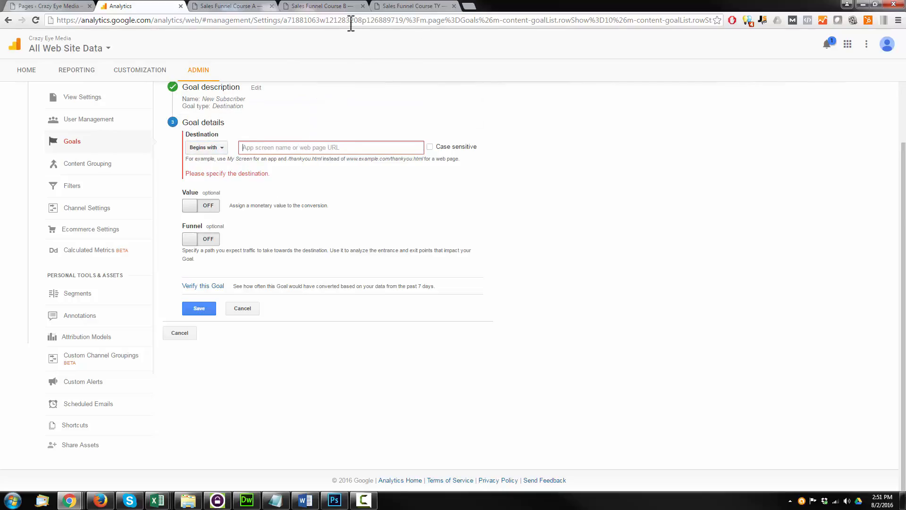
Copy the path /sales-funnel-course-ty from the thank-you page's address into the goal's destination and save the goal
{"action": "left_click", "coordinate": [410, 6]}
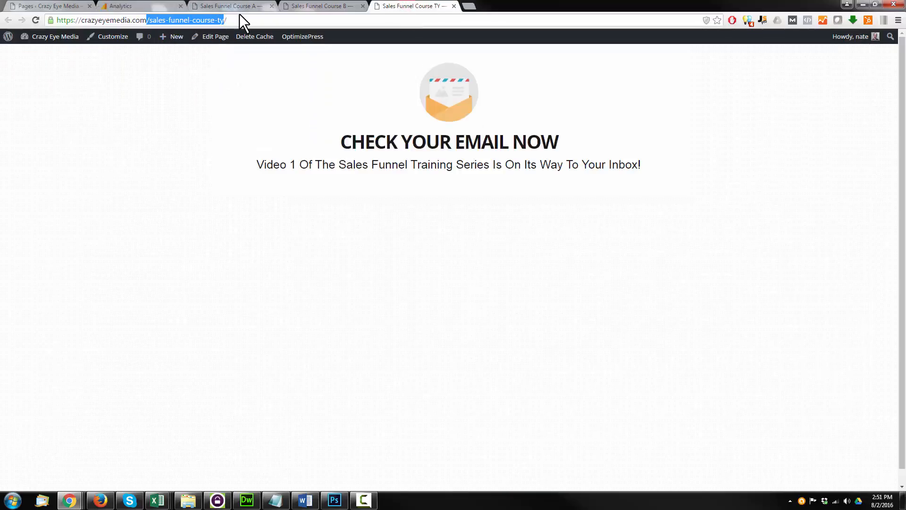
{"action": "left_click_drag", "start_coordinate": [147, 20], "coordinate": [222, 19]}
{"action": "key", "text": "ctrl+c"}
{"action": "left_click", "coordinate": [223, 6]}
{"action": "left_click", "coordinate": [126, 6]}
{"action": "left_click", "coordinate": [323, 145]}
{"action": "key", "text": "ctrl+v"}
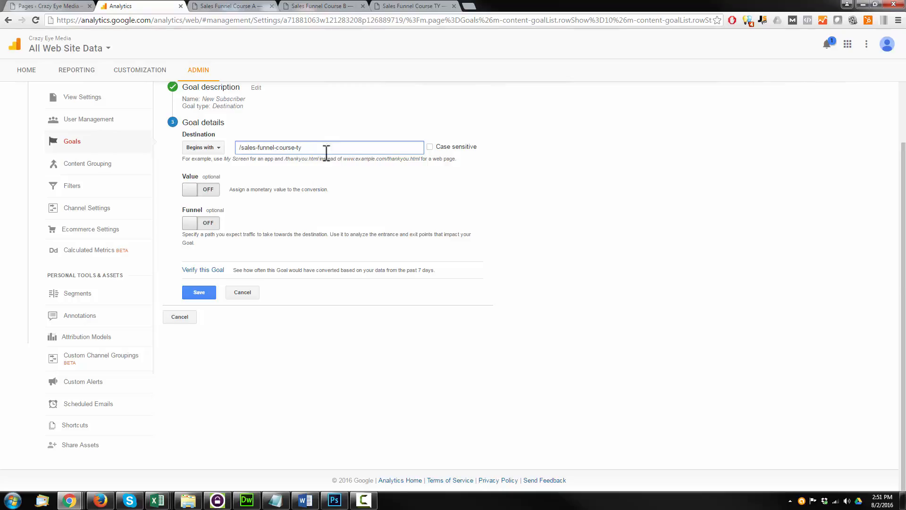
{"action": "left_click_drag", "start_coordinate": [314, 148], "coordinate": [239, 147]}
{"action": "left_click_drag", "start_coordinate": [327, 147], "coordinate": [250, 146]}
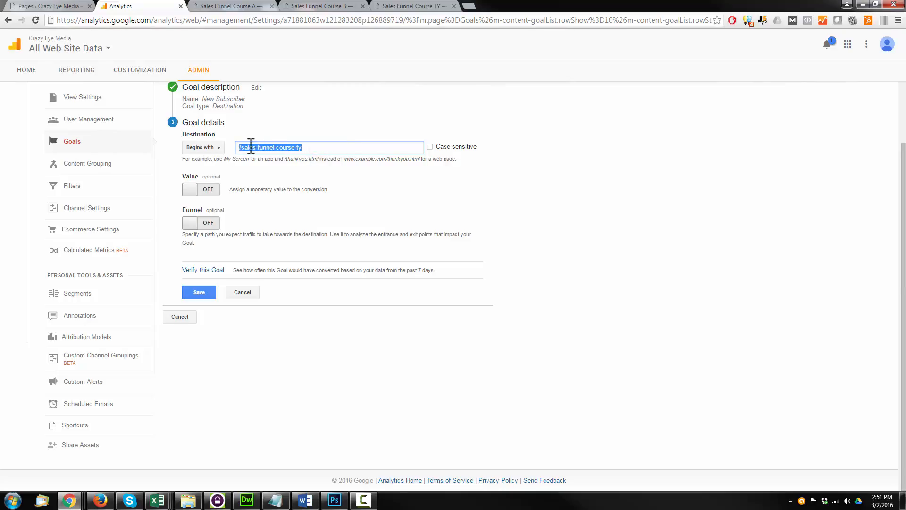
{"action": "left_click", "coordinate": [438, 179]}
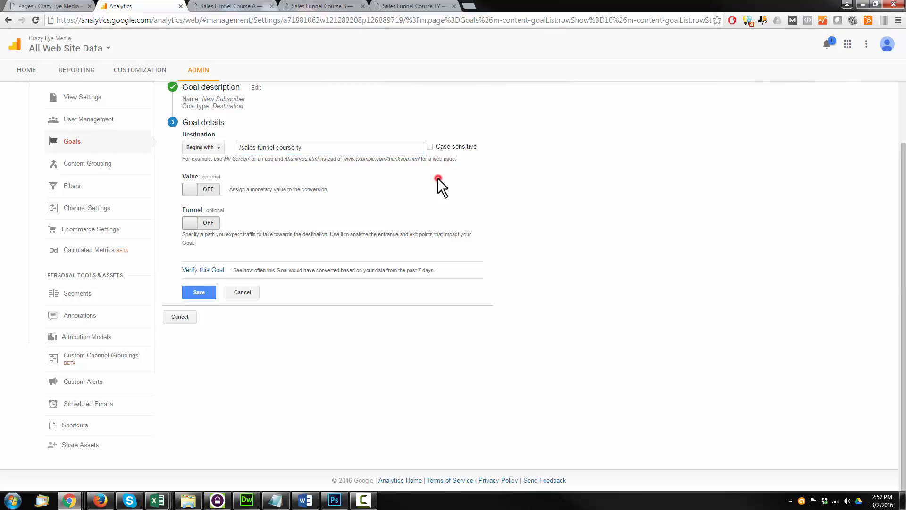
{"action": "left_click", "coordinate": [199, 292]}
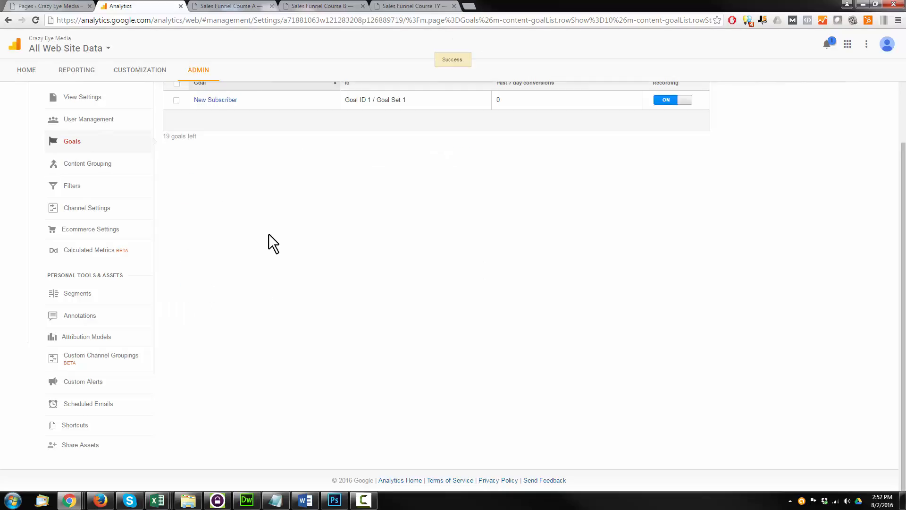
Review the New Subscriber goal's entry in the goals list alongside the Sales Funnel Course TY page it tracks
{"action": "scroll", "coordinate": [268, 234], "scroll_direction": "up", "scroll_amount": 2}
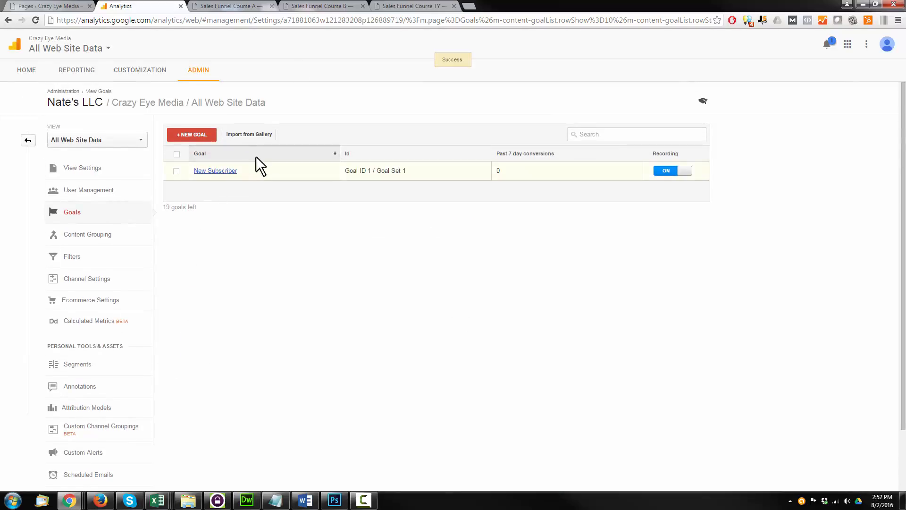
{"action": "left_click", "coordinate": [404, 6]}
{"action": "left_click", "coordinate": [117, 6]}
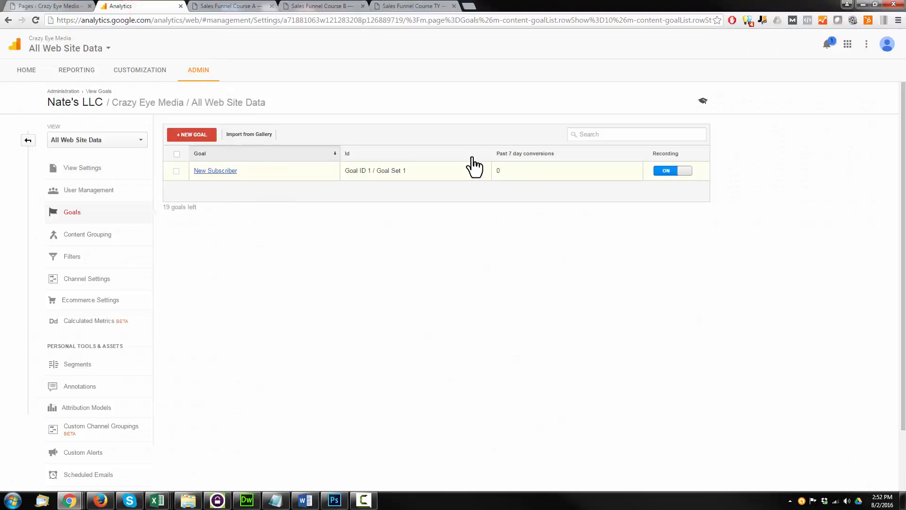
{"action": "left_click", "coordinate": [521, 172]}
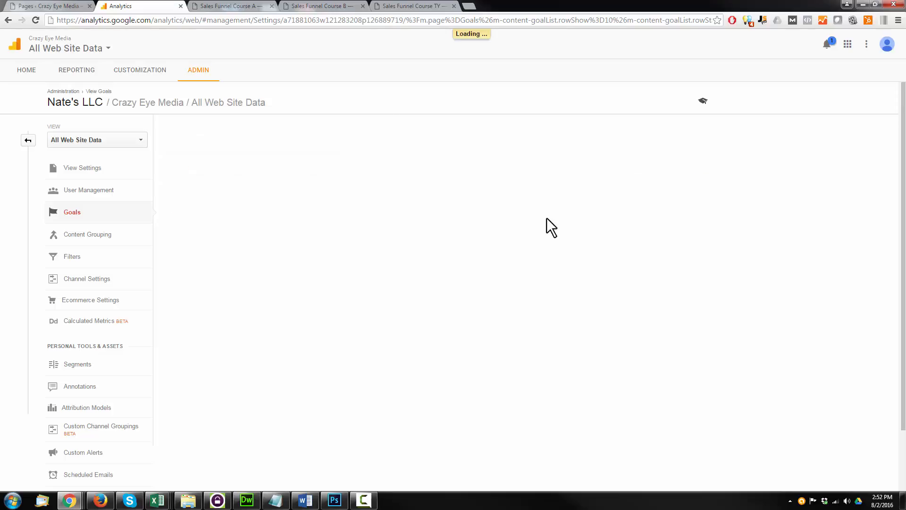
{"action": "left_click", "coordinate": [183, 218]}
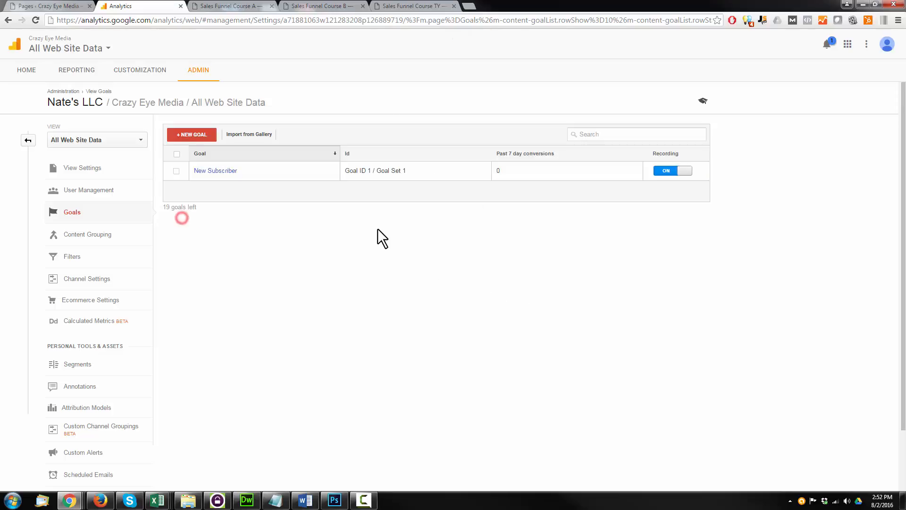
{"action": "scroll", "coordinate": [386, 236], "scroll_direction": "down", "scroll_amount": 2}
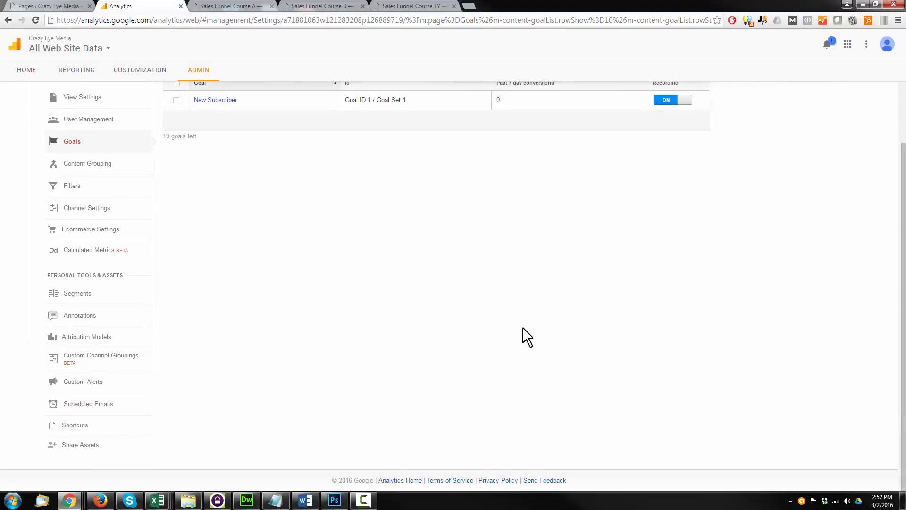
{"action": "scroll", "coordinate": [377, 361], "scroll_direction": "up", "scroll_amount": 2}
Go to the Experiments section of the Behavior reports and start creating a new experiment
{"action": "left_click", "coordinate": [27, 142]}
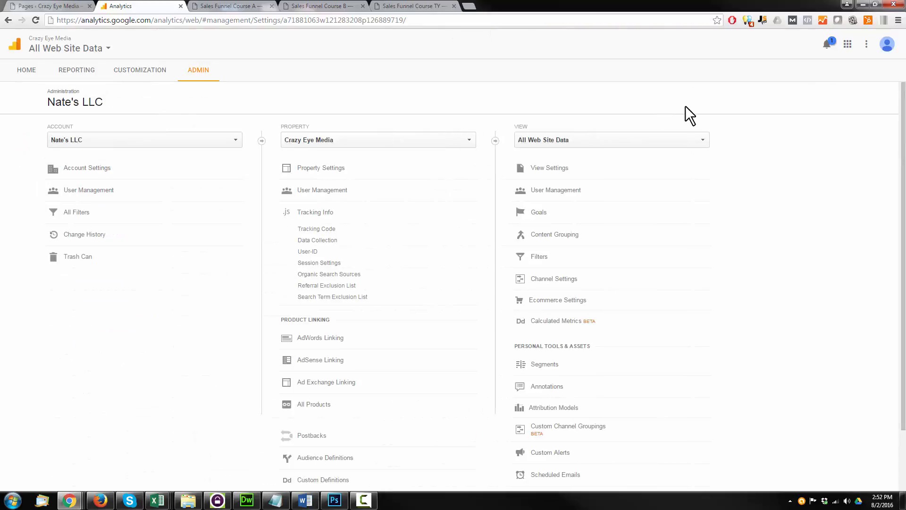
{"action": "left_click", "coordinate": [74, 75]}
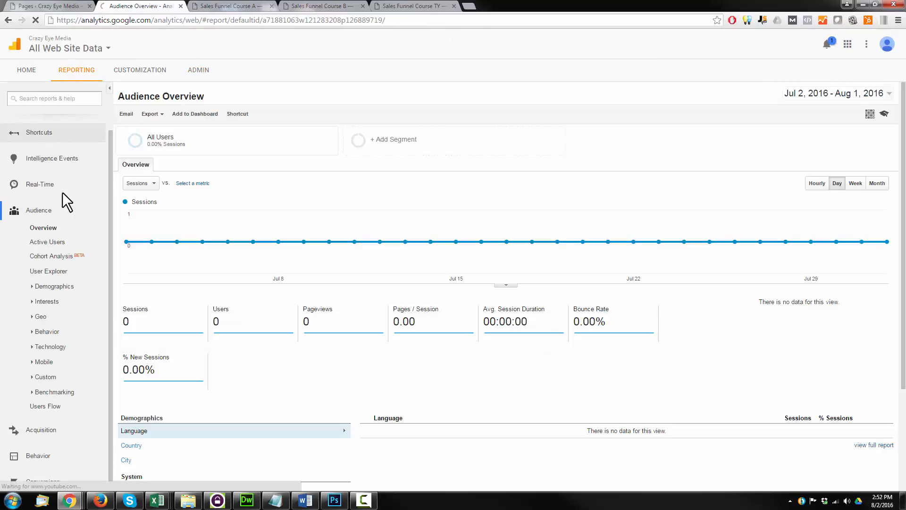
{"action": "left_click", "coordinate": [43, 480]}
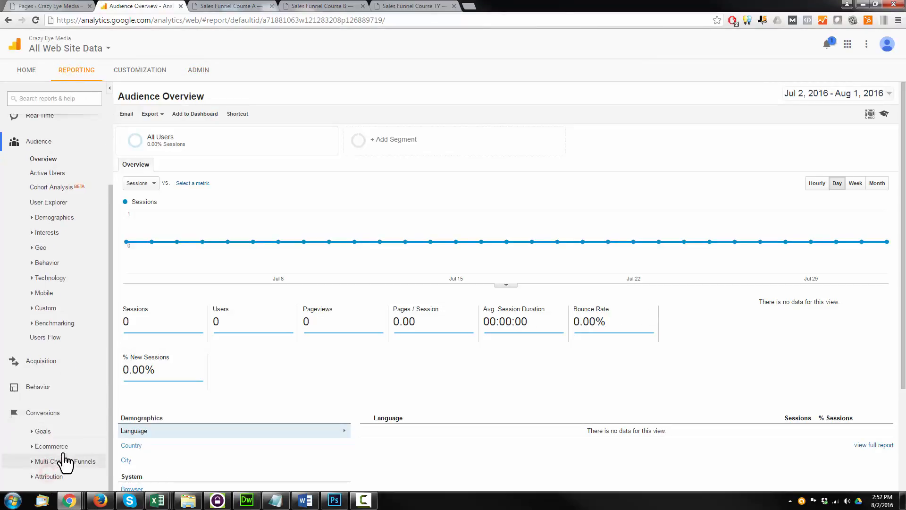
{"action": "left_click", "coordinate": [44, 387]}
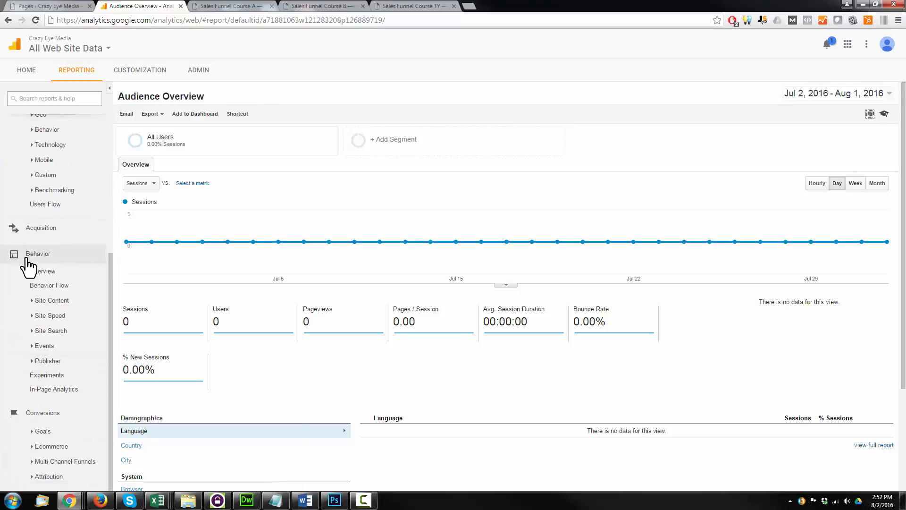
{"action": "left_click", "coordinate": [47, 373]}
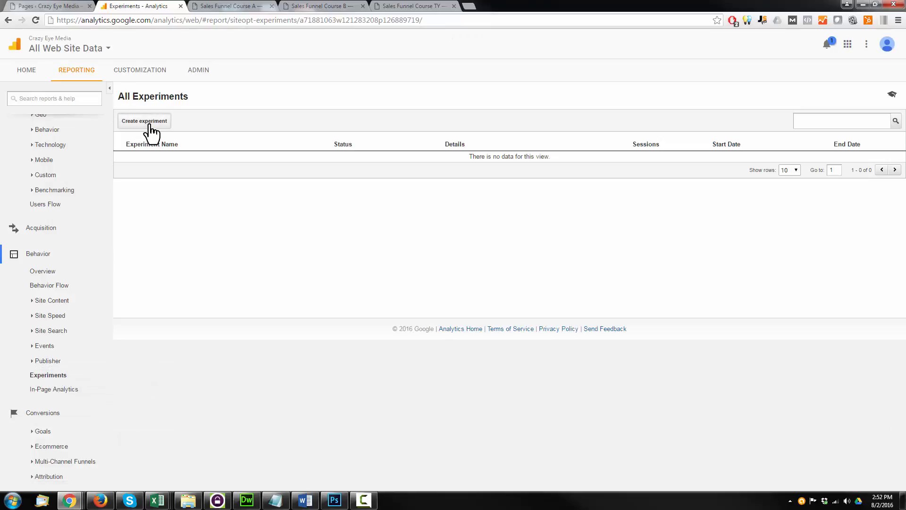
{"action": "left_click", "coordinate": [148, 123]}
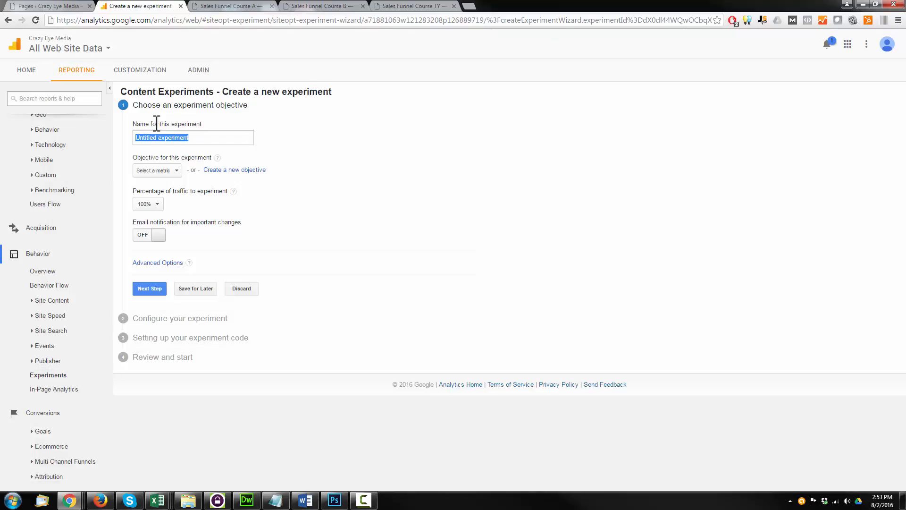
Name the experiment Sales Funnel Course Optin A/B with New Subscriber (Goal 1 Completions) as its objective, keeping 100% of traffic
{"action": "type", "text": "Sales Funnel Course Optin A/B"}
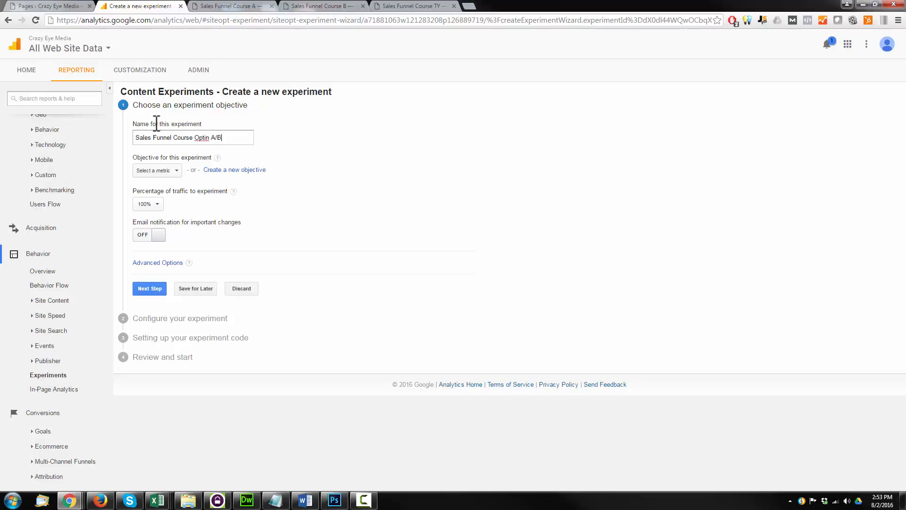
{"action": "left_click", "coordinate": [170, 171]}
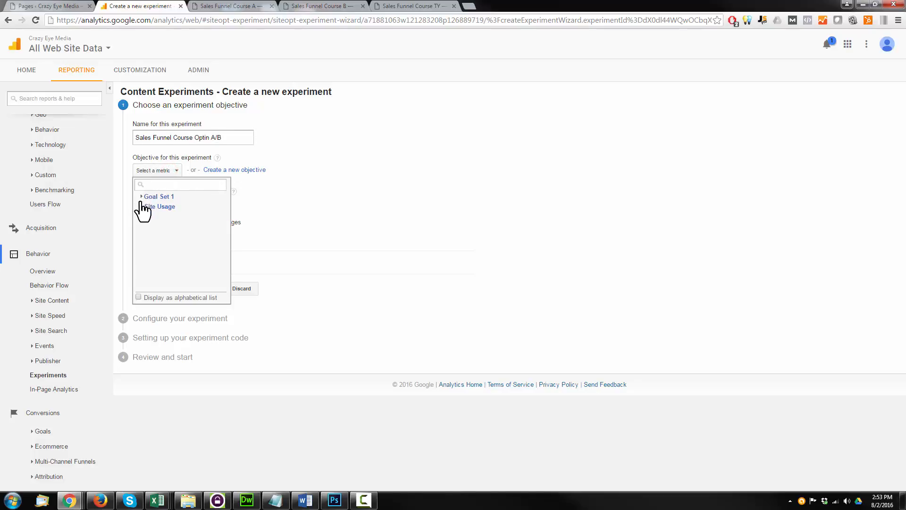
{"action": "left_click", "coordinate": [142, 197]}
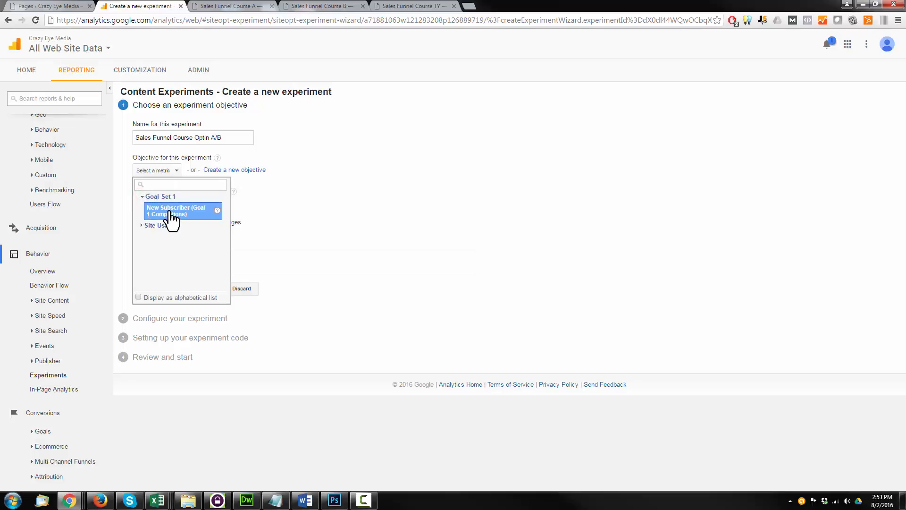
{"action": "left_click", "coordinate": [169, 211]}
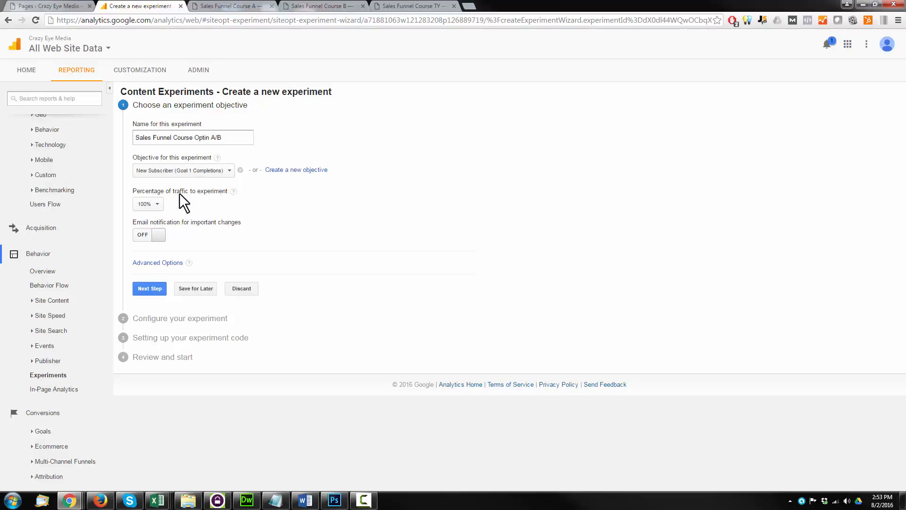
{"action": "left_click", "coordinate": [159, 204]}
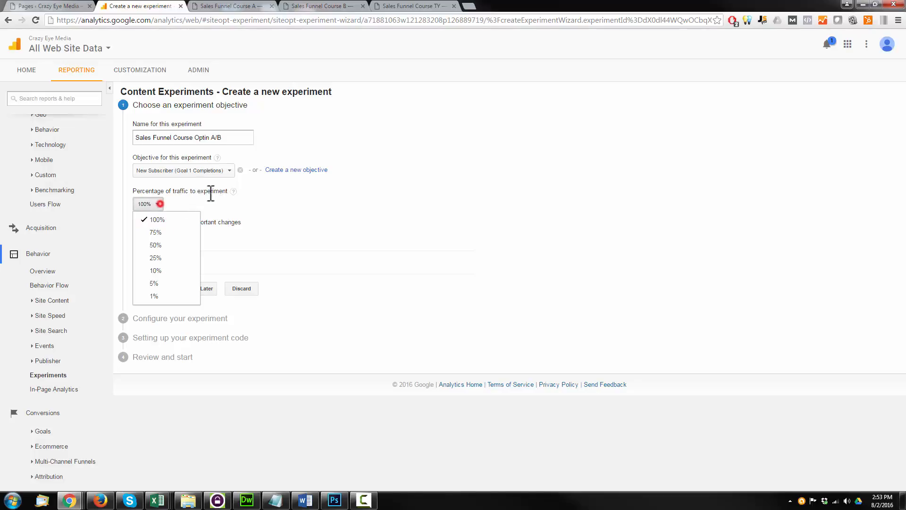
{"action": "left_click", "coordinate": [463, 247]}
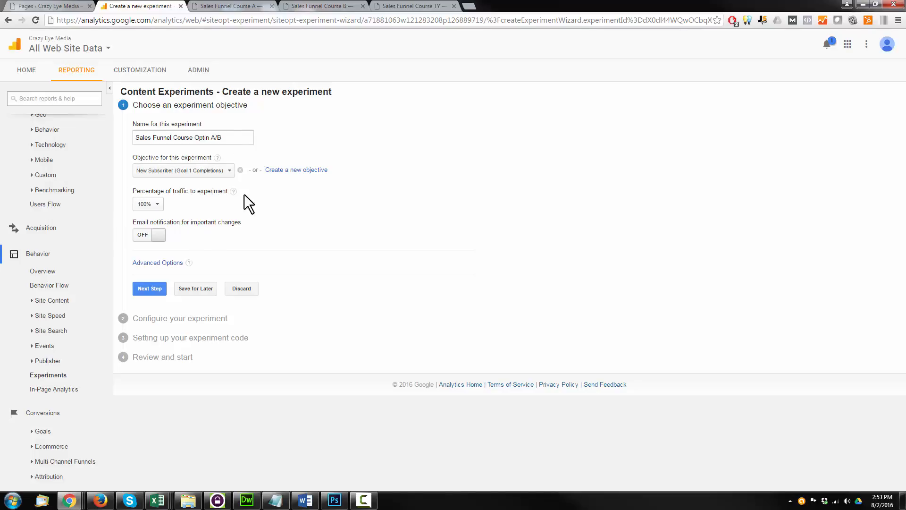
In the advanced options, distribute traffic evenly across all variants and keep the minimum run time at 2 weeks
{"action": "left_click", "coordinate": [160, 265]}
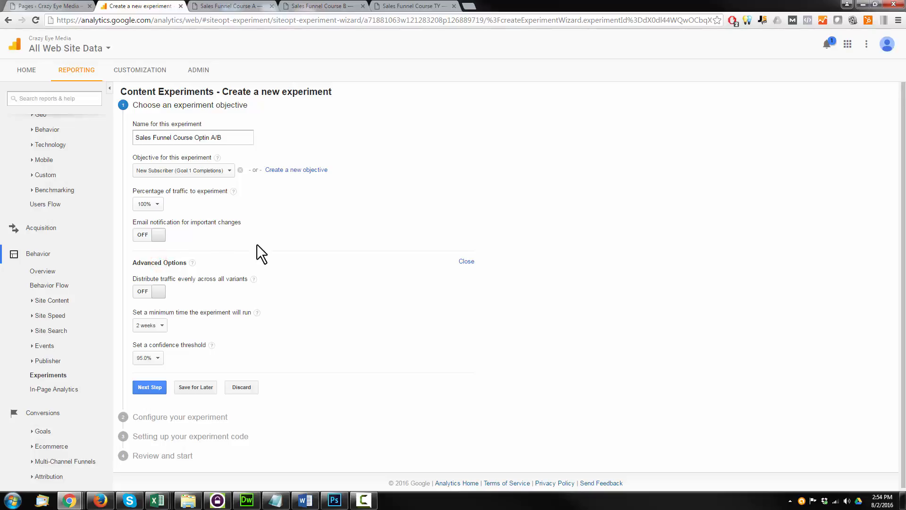
{"action": "scroll", "coordinate": [207, 283], "scroll_direction": "down", "scroll_amount": 1}
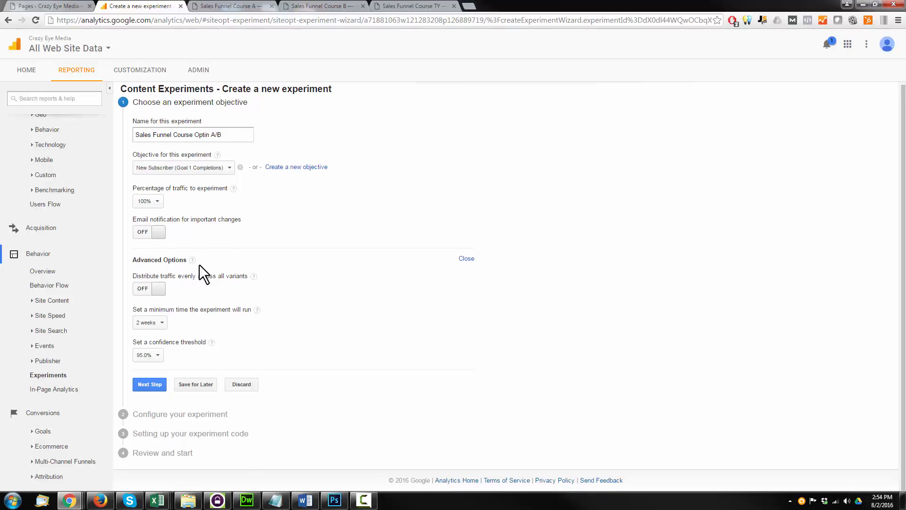
{"action": "left_click", "coordinate": [152, 292]}
{"action": "left_click", "coordinate": [161, 322]}
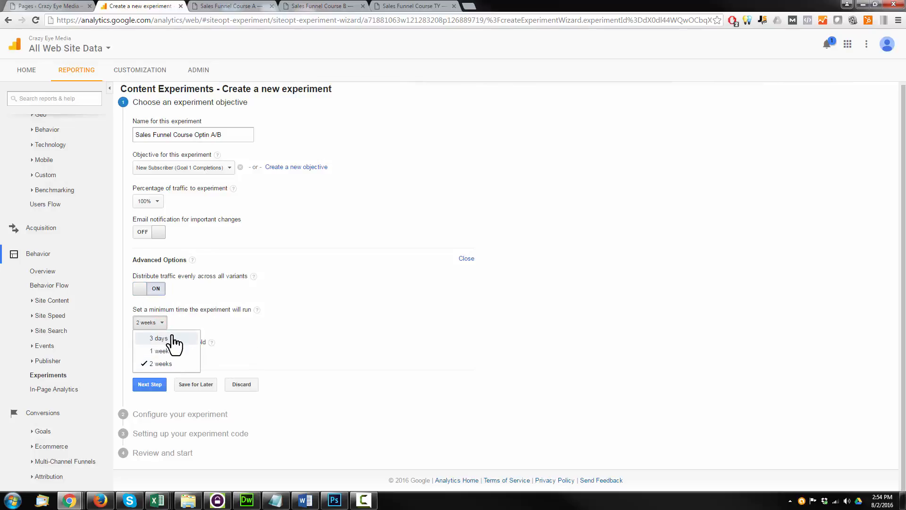
{"action": "left_click", "coordinate": [170, 367]}
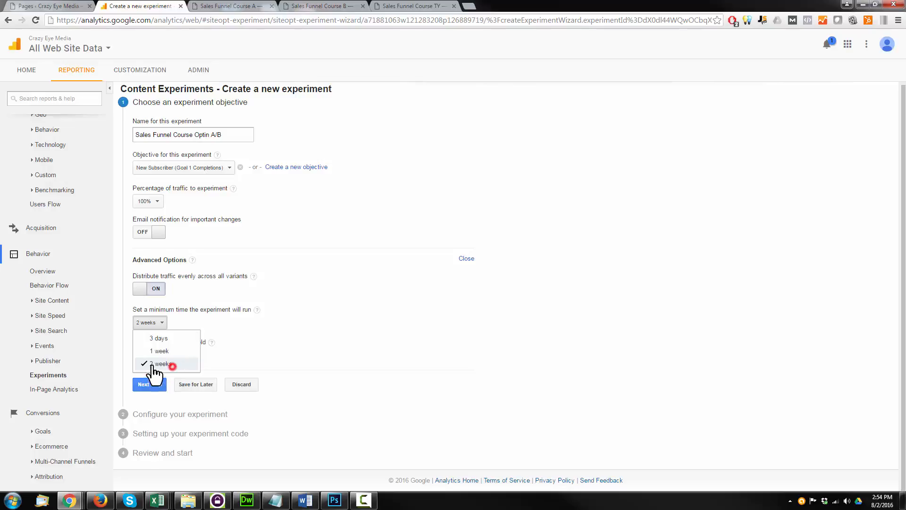
{"action": "left_click", "coordinate": [359, 335]}
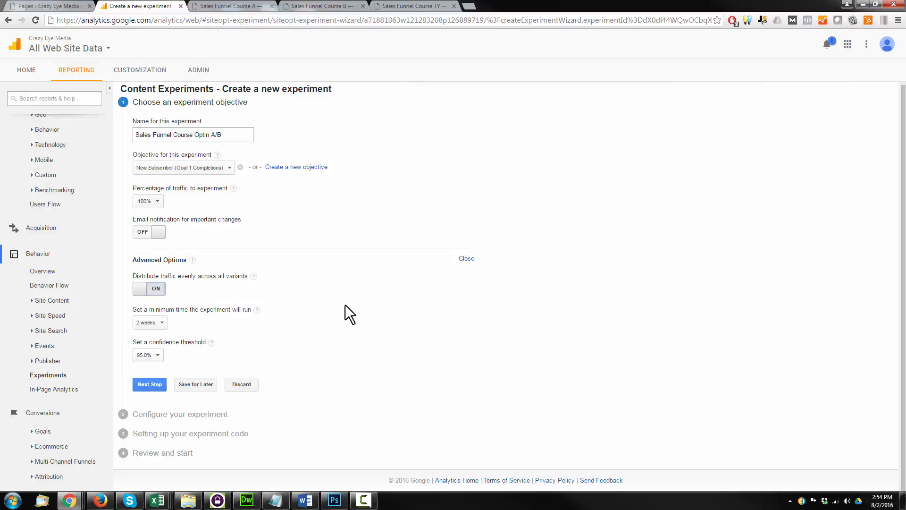
{"action": "left_click", "coordinate": [161, 322]}
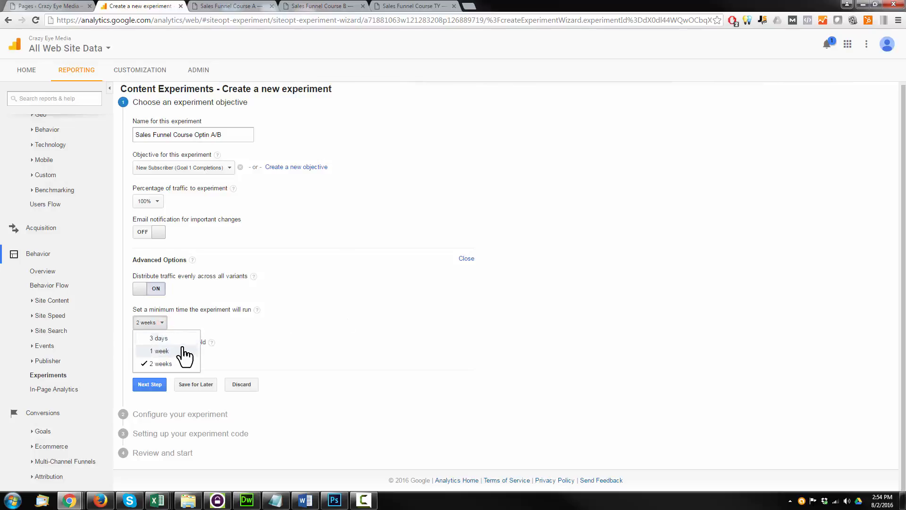
{"action": "left_click", "coordinate": [435, 317]}
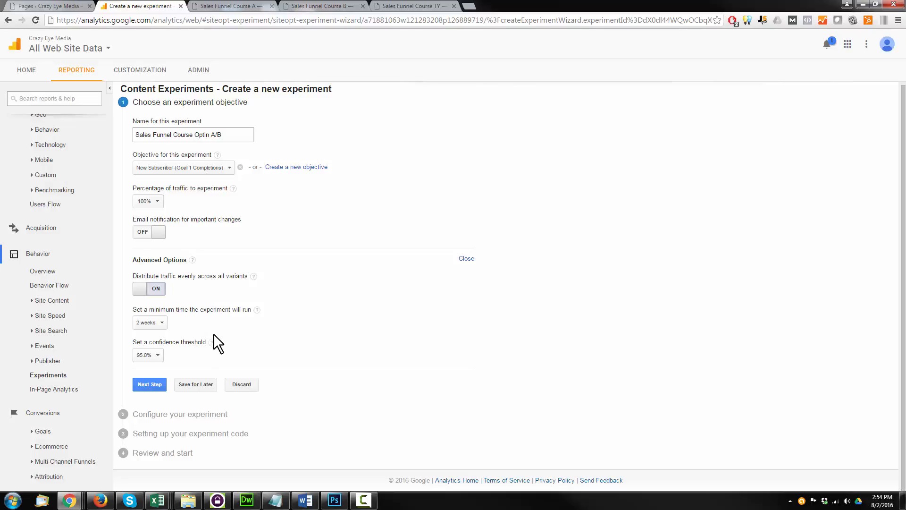
Read the explanation of the confidence threshold, keep it at 95.0% and continue to the experiment's page configuration
{"action": "left_click_drag", "start_coordinate": [139, 343], "coordinate": [220, 339]}
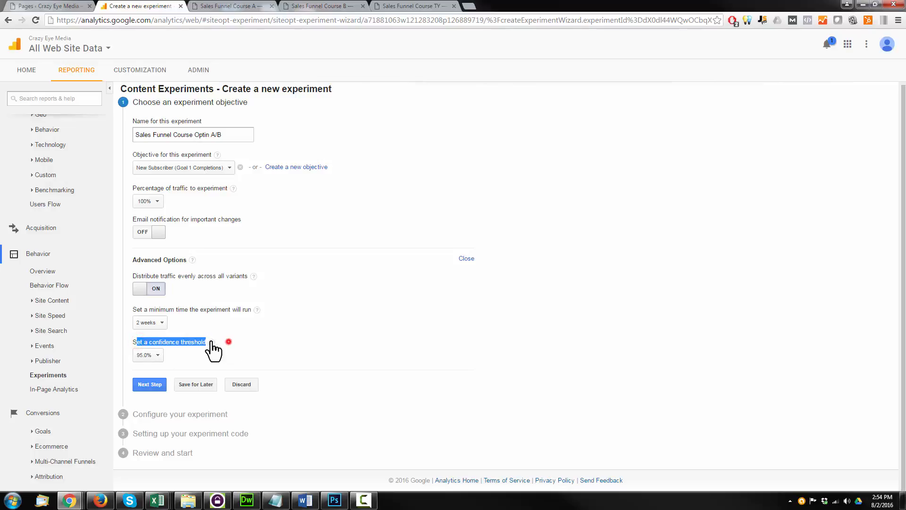
{"action": "mouse_move", "coordinate": [210, 342]}
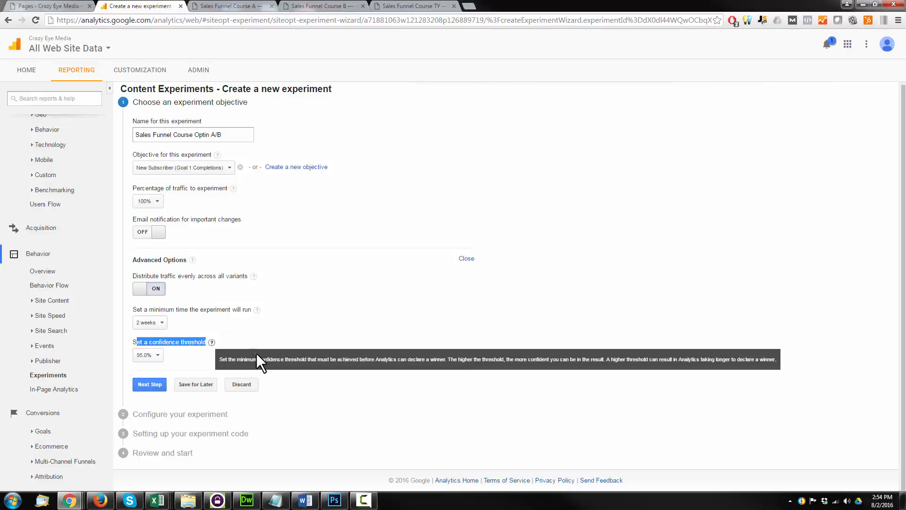
{"action": "left_click", "coordinate": [369, 349]}
{"action": "left_click", "coordinate": [290, 309]}
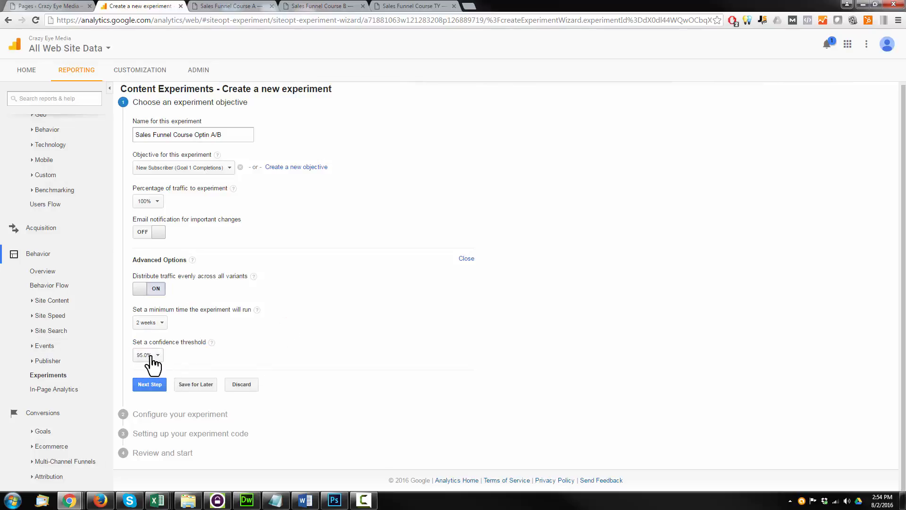
{"action": "left_click", "coordinate": [149, 384]}
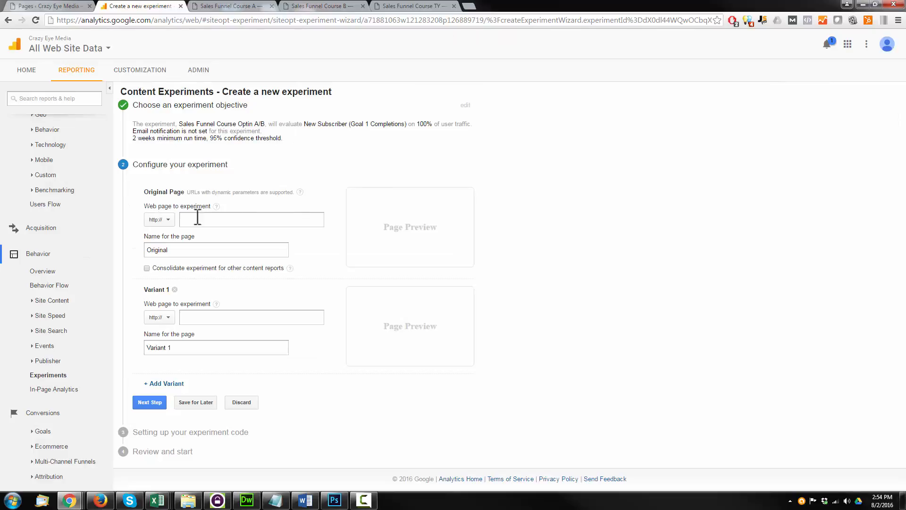
Compare the Sales Funnel Course A and B pages that correspond to the experiment's original page and Variant 1
{"action": "left_click_drag", "start_coordinate": [142, 192], "coordinate": [196, 192]}
{"action": "left_click_drag", "start_coordinate": [143, 288], "coordinate": [229, 281]}
{"action": "left_click", "coordinate": [227, 5]}
{"action": "left_click", "coordinate": [298, 7]}
{"action": "left_click", "coordinate": [235, 3]}
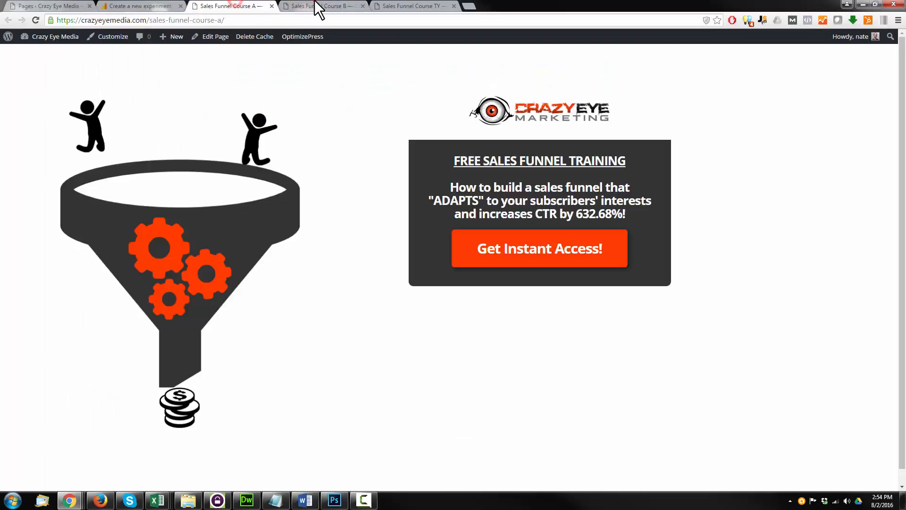
{"action": "left_click", "coordinate": [315, 3]}
{"action": "left_click", "coordinate": [245, 3]}
{"action": "left_click", "coordinate": [302, 3]}
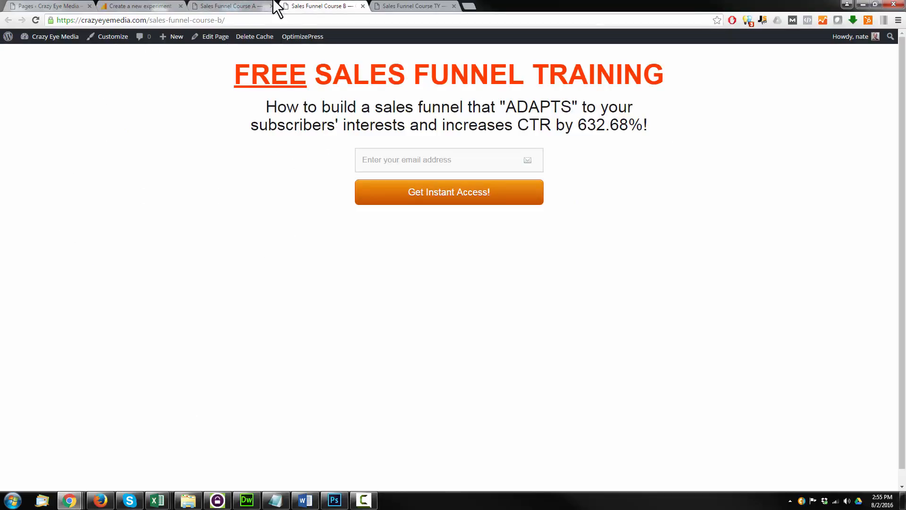
{"action": "left_click", "coordinate": [151, 6]}
{"action": "left_click", "coordinate": [232, 4]}
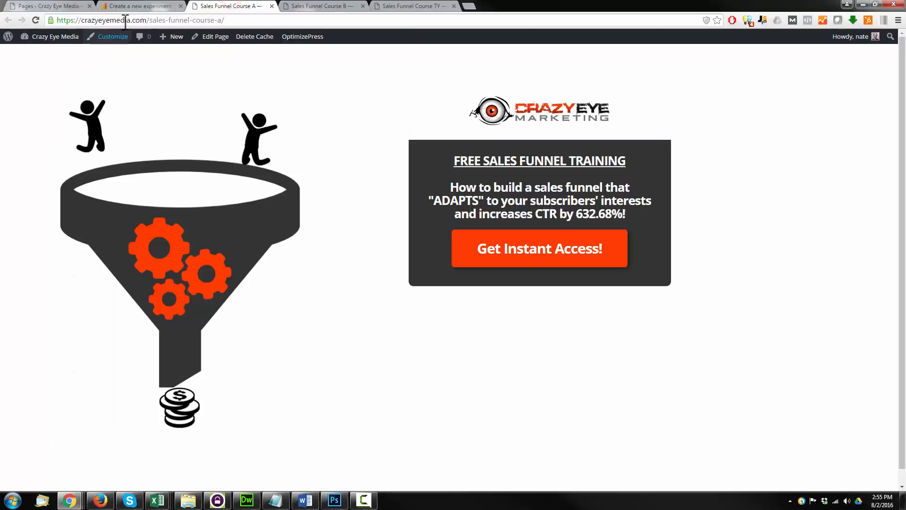
{"action": "left_click", "coordinate": [144, 6]}
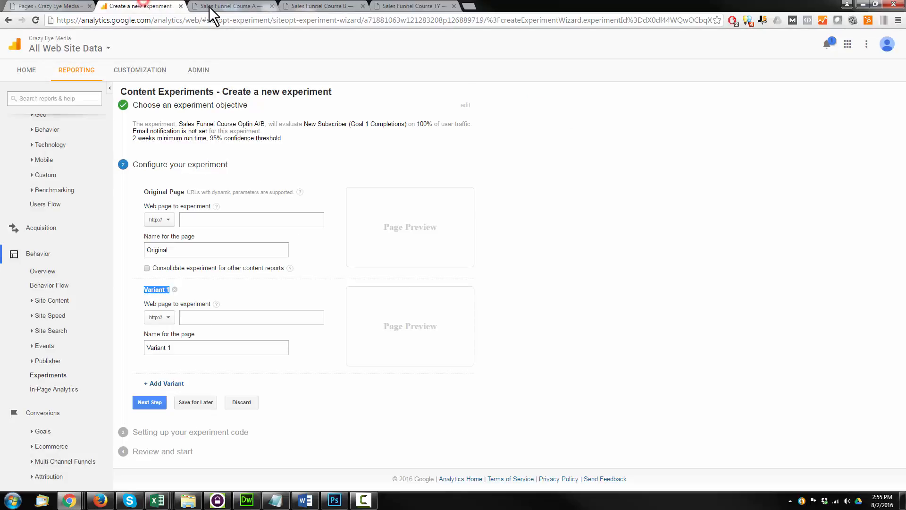
{"action": "left_click", "coordinate": [236, 6]}
{"action": "left_click_drag", "start_coordinate": [258, 19], "coordinate": [133, 10]}
{"action": "key", "text": "ctrl+c"}
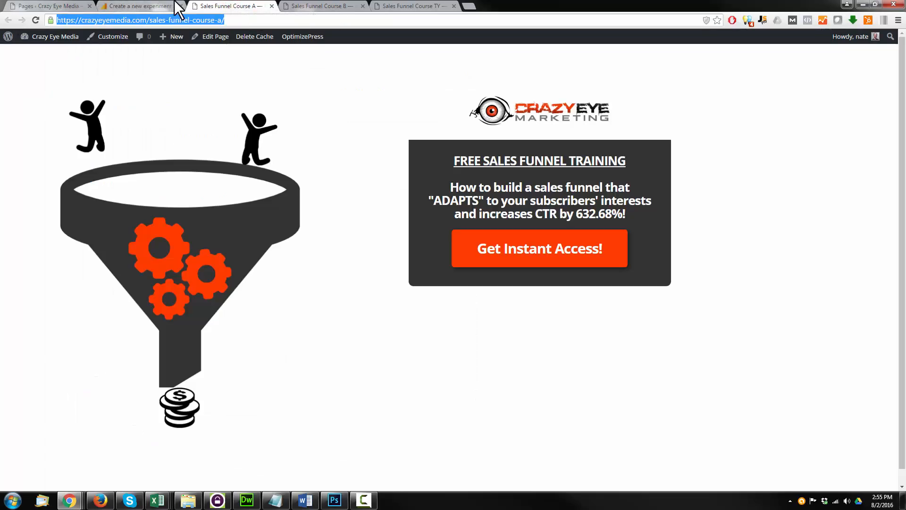
{"action": "left_click", "coordinate": [132, 5]}
{"action": "left_click", "coordinate": [164, 220]}
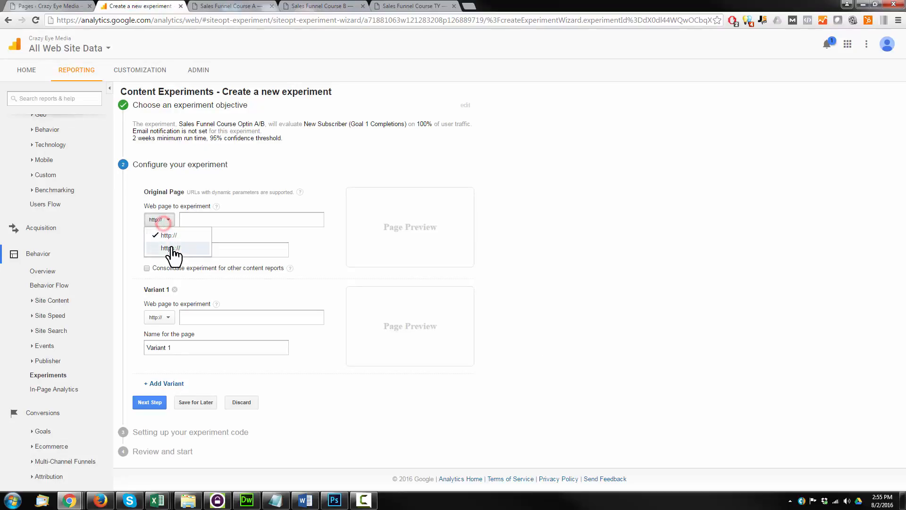
{"action": "left_click", "coordinate": [168, 246]}
{"action": "left_click", "coordinate": [204, 221]}
{"action": "key", "text": "ctrl+v"}
{"action": "left_click_drag", "start_coordinate": [203, 220], "coordinate": [159, 227]}
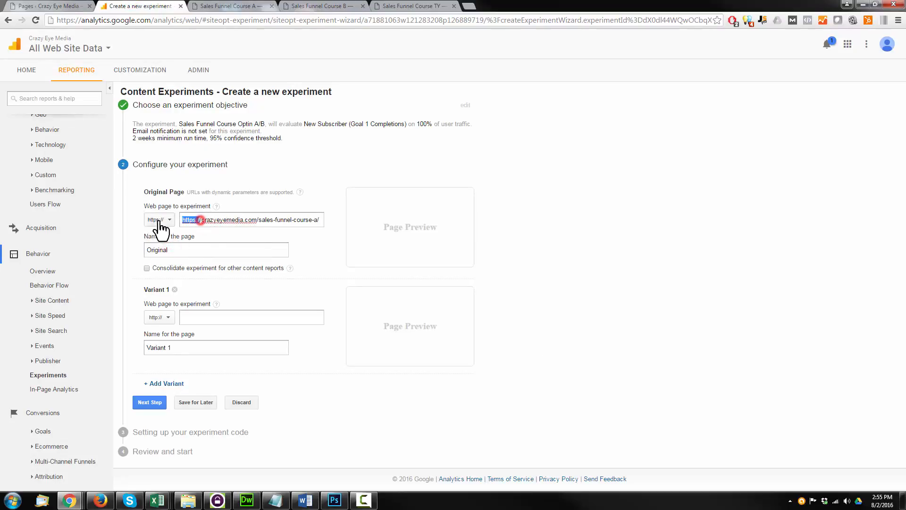
{"action": "key", "text": "BackSpace"}
Rename the experiment's original page as Version A
{"action": "left_click", "coordinate": [319, 251]}
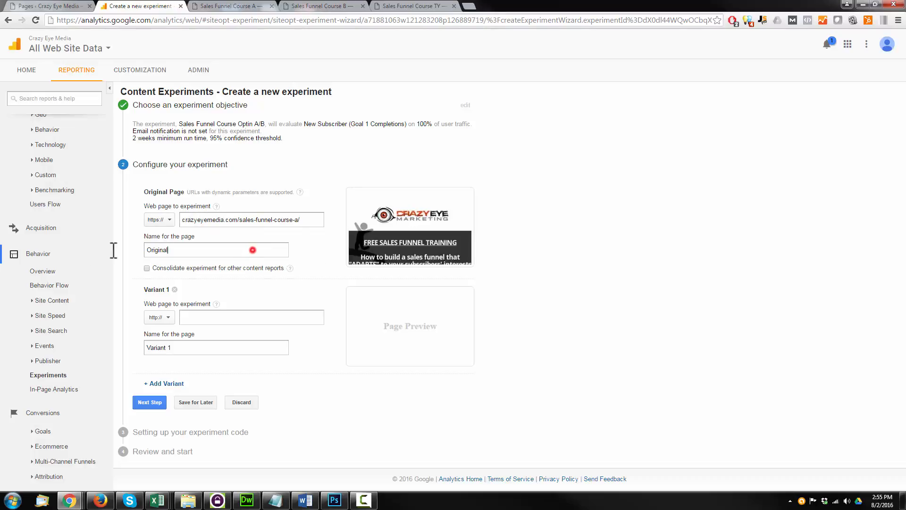
{"action": "double_click", "coordinate": [253, 250]}
{"action": "type", "text": "Version A"}
{"action": "left_click", "coordinate": [162, 318]}
{"action": "left_click", "coordinate": [170, 346]}
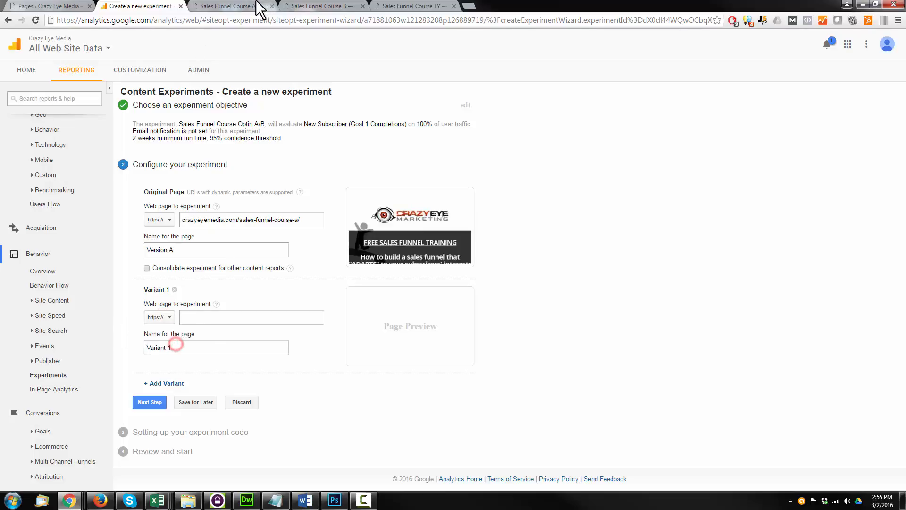
{"action": "left_click", "coordinate": [257, 7]}
{"action": "left_click", "coordinate": [309, 4]}
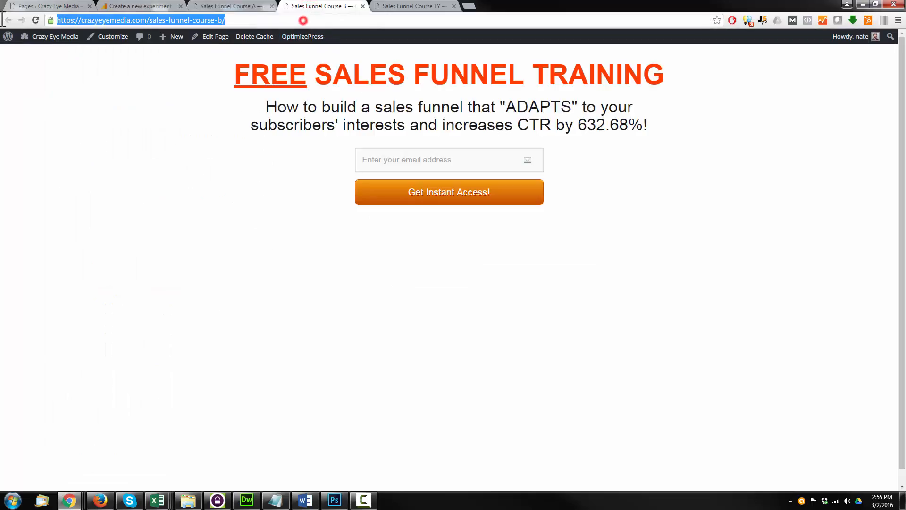
{"action": "left_click", "coordinate": [160, 6]}
{"action": "left_click", "coordinate": [203, 317]}
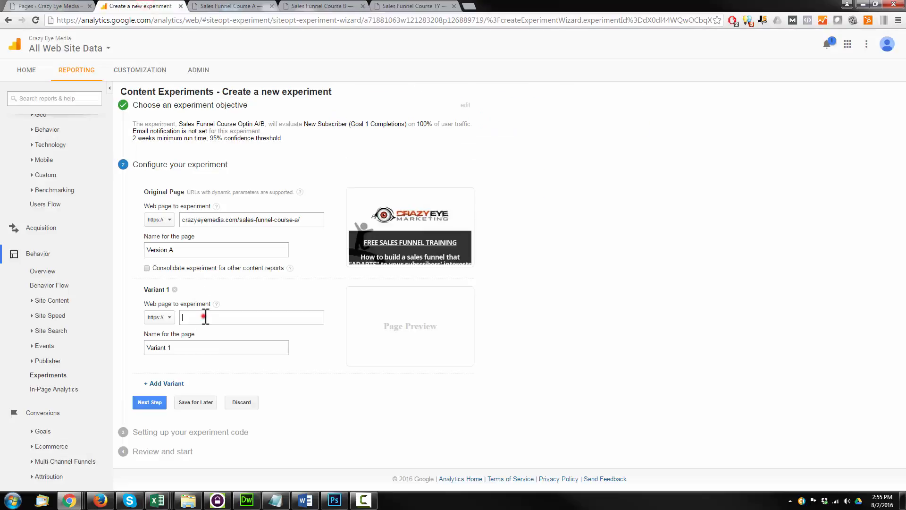
{"action": "type", "text": "https://crazyeyemedia.com/sales-funnel-course-b/"}
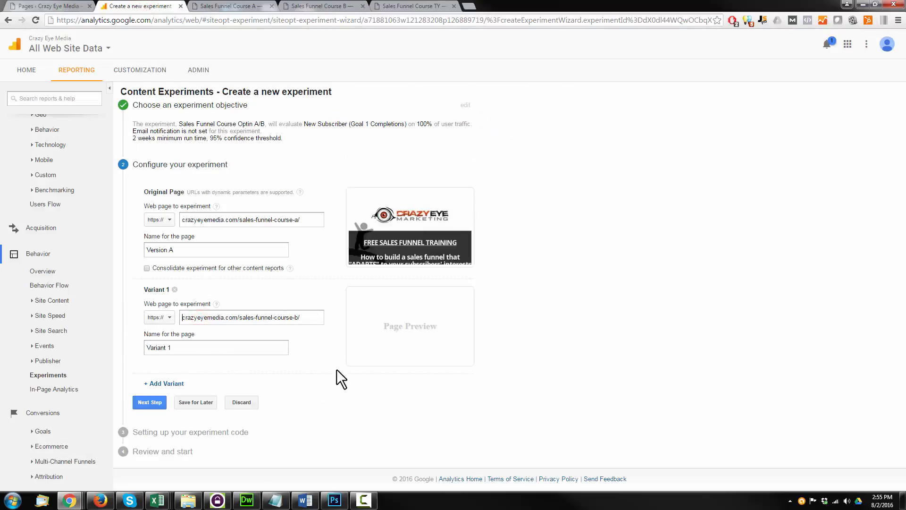
Rename the experiment's Variant 1 page as Version B
{"action": "left_click", "coordinate": [226, 348]}
{"action": "triple_click", "coordinate": [239, 347]}
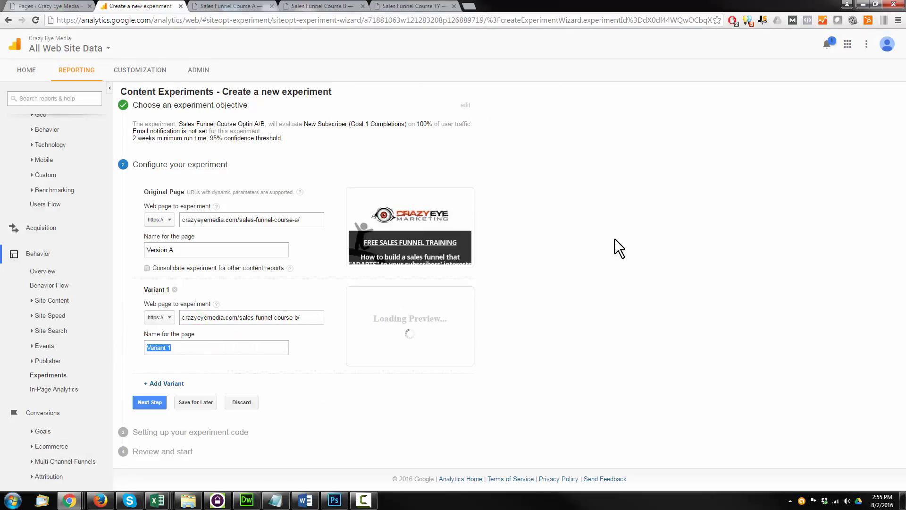
{"action": "type", "text": "Version"}
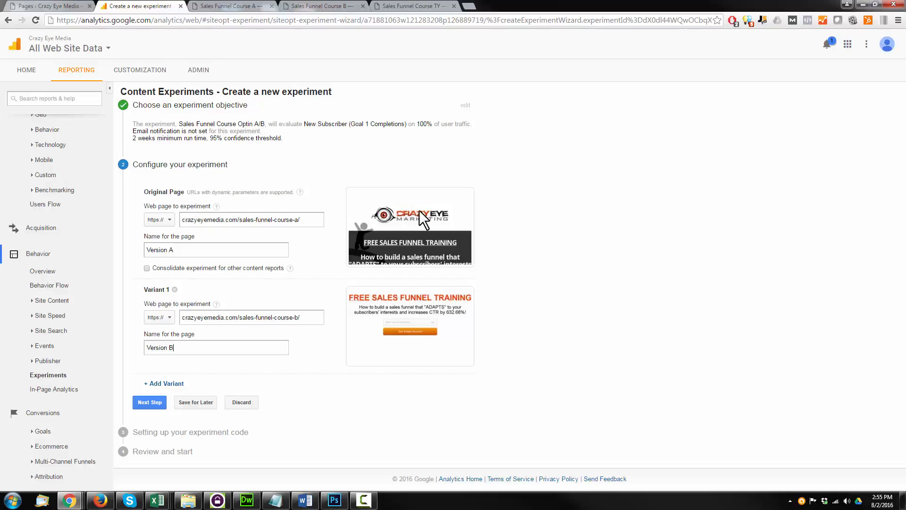
{"action": "left_click", "coordinate": [168, 384]}
{"action": "scroll", "coordinate": [144, 368], "scroll_direction": "down", "scroll_amount": 1}
{"action": "scroll", "coordinate": [160, 340], "scroll_direction": "down", "scroll_amount": 1}
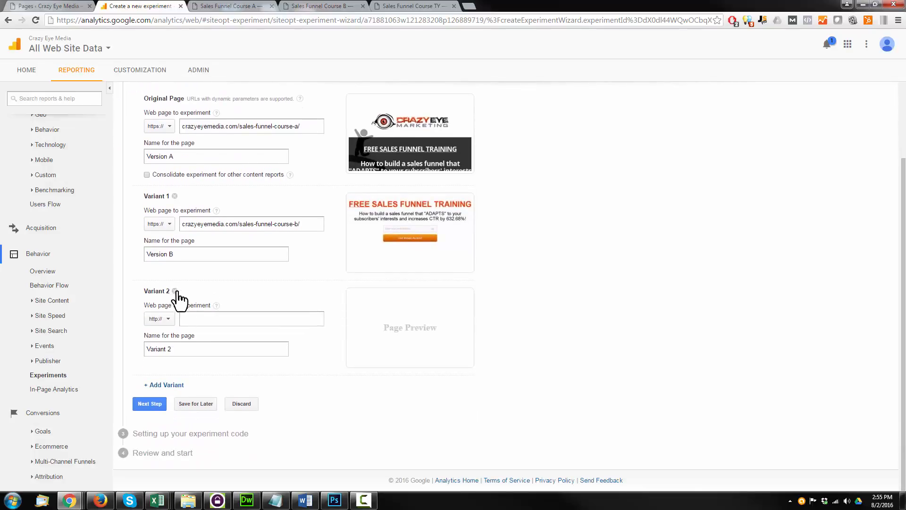
{"action": "left_click", "coordinate": [175, 291]}
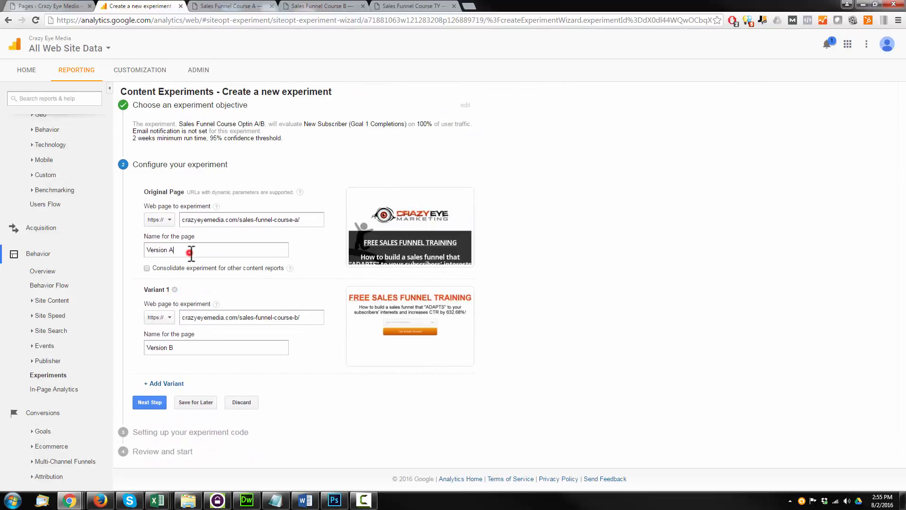
Accept the Version A and Version B page configuration and choose to insert the experiment code manually
{"action": "left_click", "coordinate": [197, 347]}
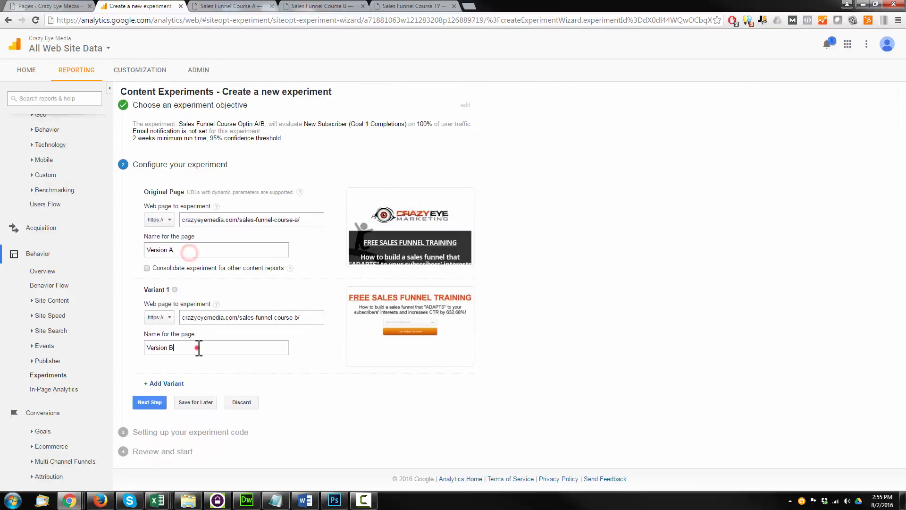
{"action": "left_click", "coordinate": [154, 404]}
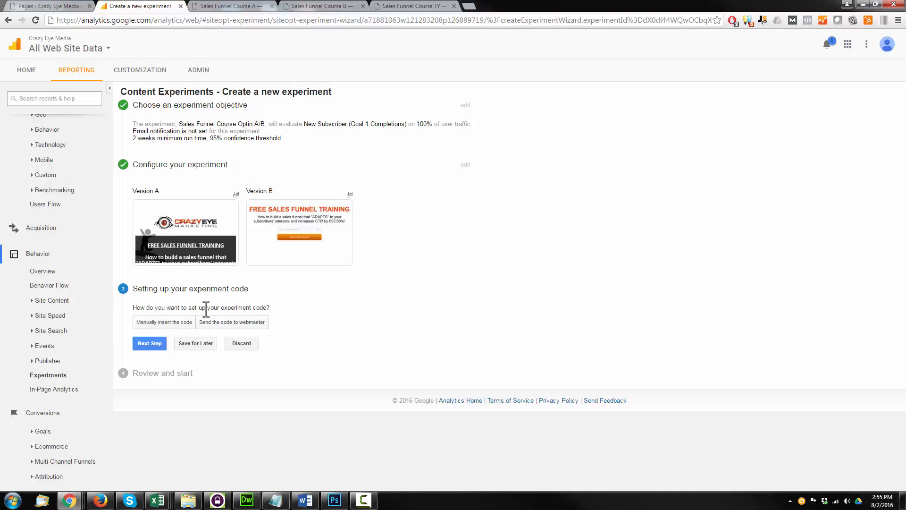
{"action": "left_click", "coordinate": [178, 324]}
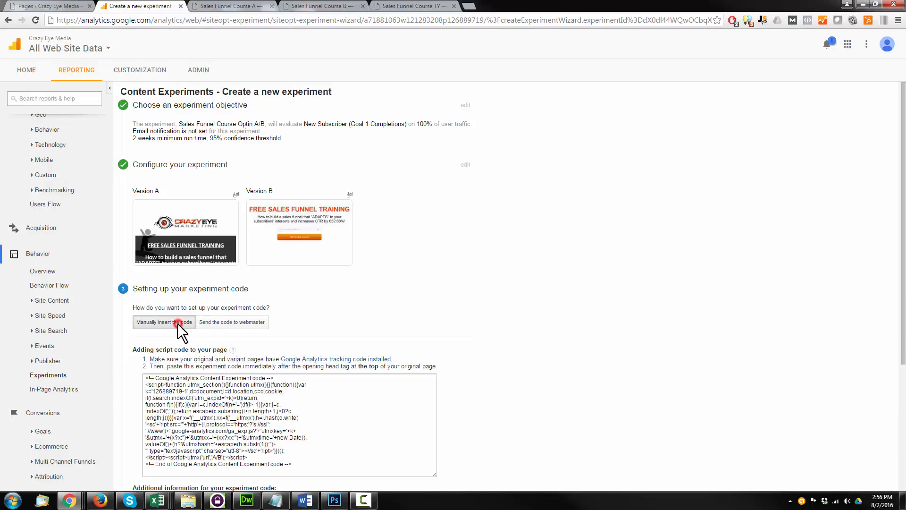
Copy the complete Google Analytics Content Experiment code
{"action": "scroll", "coordinate": [182, 321], "scroll_direction": "down", "scroll_amount": 3}
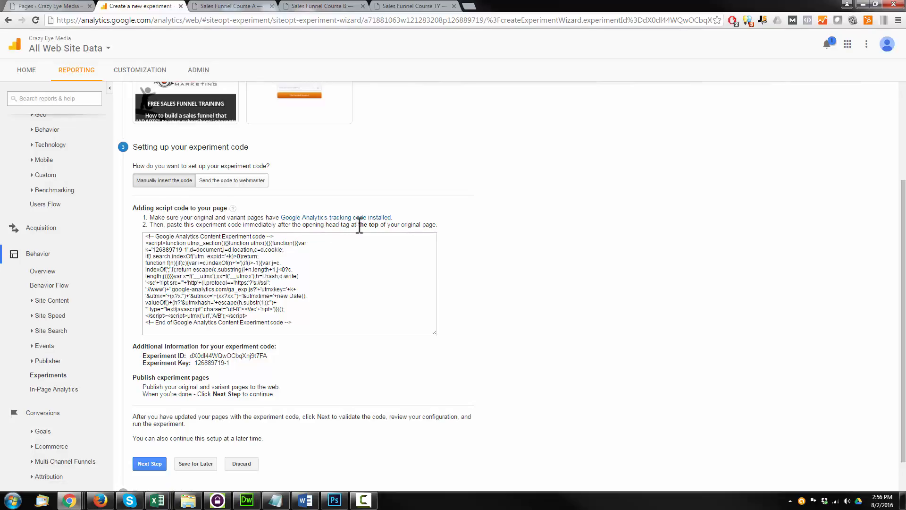
{"action": "left_click", "coordinate": [310, 293]}
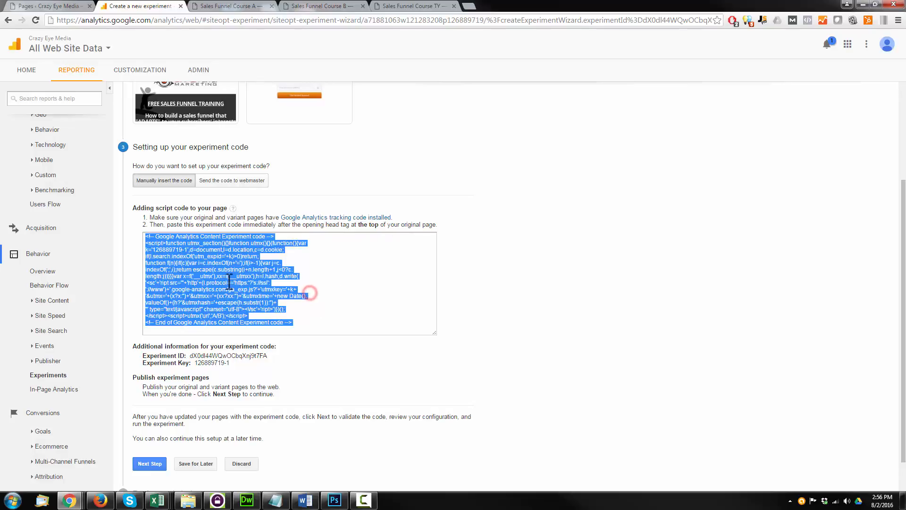
{"action": "right_click", "coordinate": [227, 282]}
{"action": "left_click", "coordinate": [268, 287]}
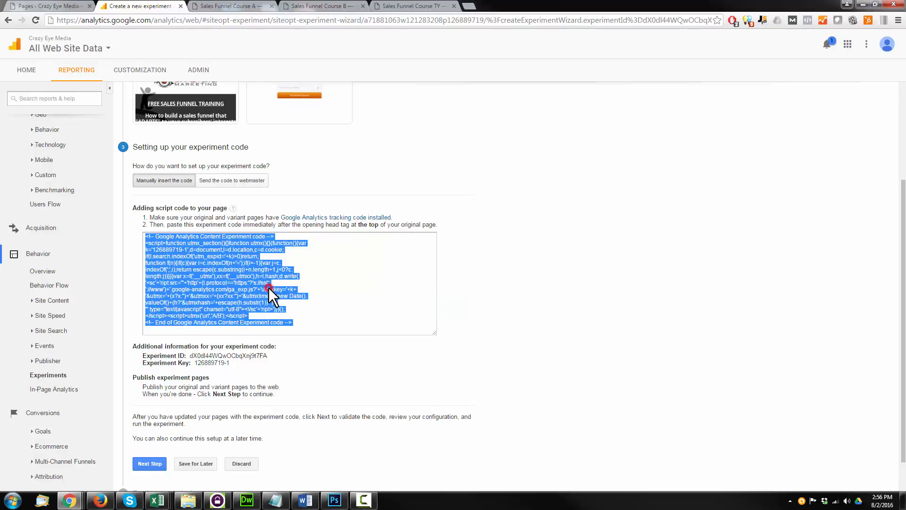
Open the Sales Funnel Course A page in the Live Editor from the WordPress pages list
{"action": "left_click", "coordinate": [79, 7]}
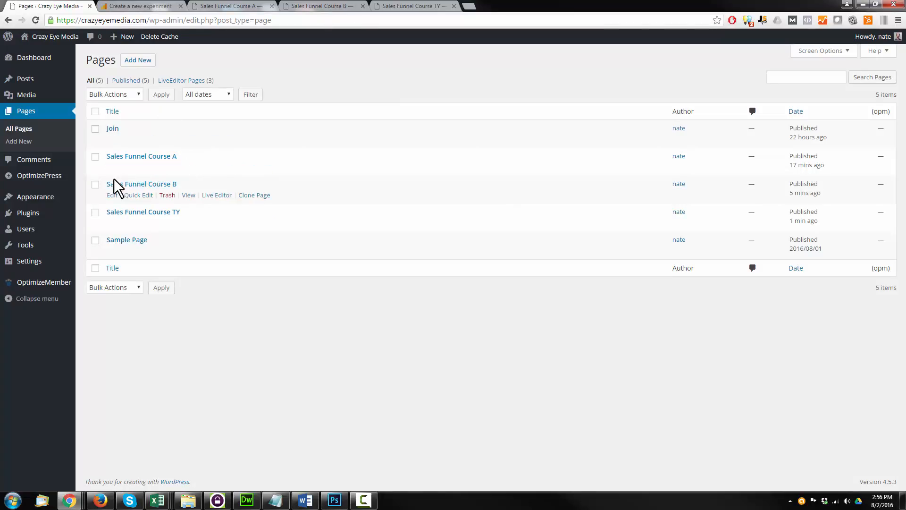
{"action": "middle_click", "coordinate": [209, 169]}
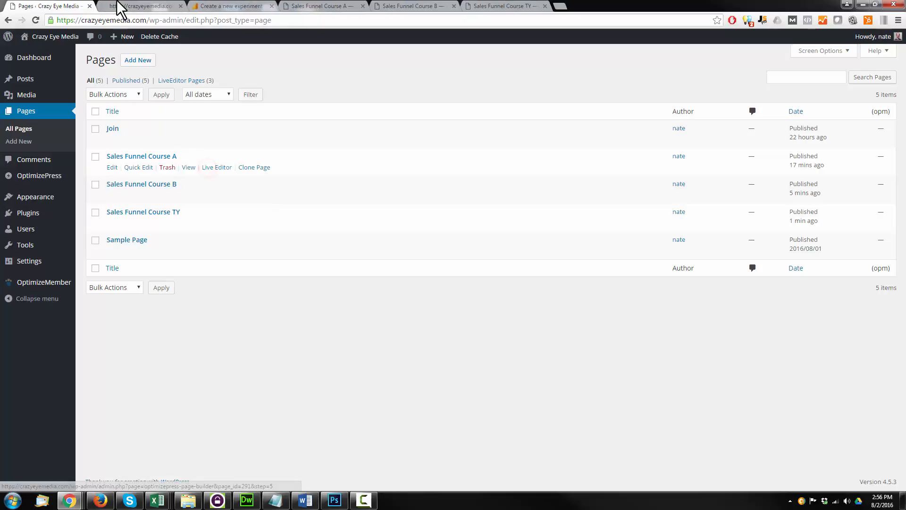
{"action": "left_click", "coordinate": [119, 6]}
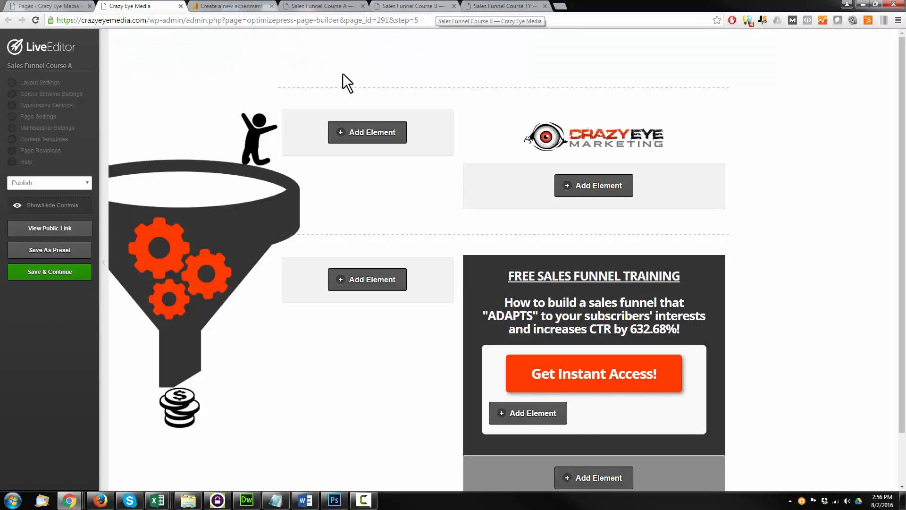
Paste the experiment code at the very top of the page's header script in Other Scripts, directly above the font stylesheet link
{"action": "left_click", "coordinate": [38, 116]}
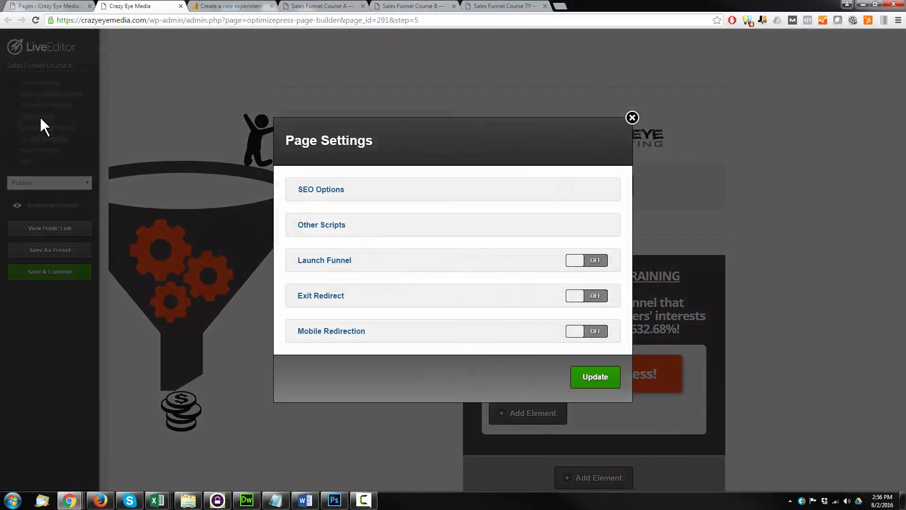
{"action": "left_click", "coordinate": [333, 230]}
{"action": "scroll", "coordinate": [371, 208], "scroll_direction": "down", "scroll_amount": 3}
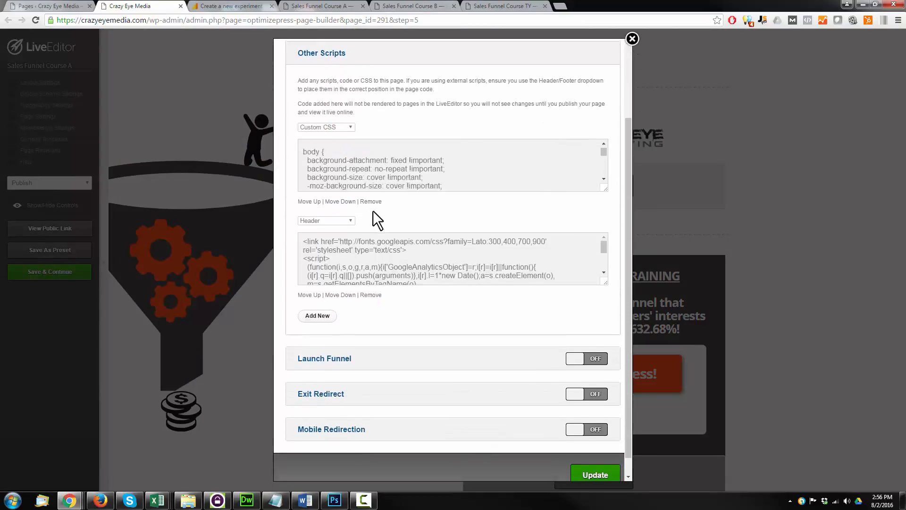
{"action": "left_click", "coordinate": [304, 240]}
{"action": "key", "text": "Return"}
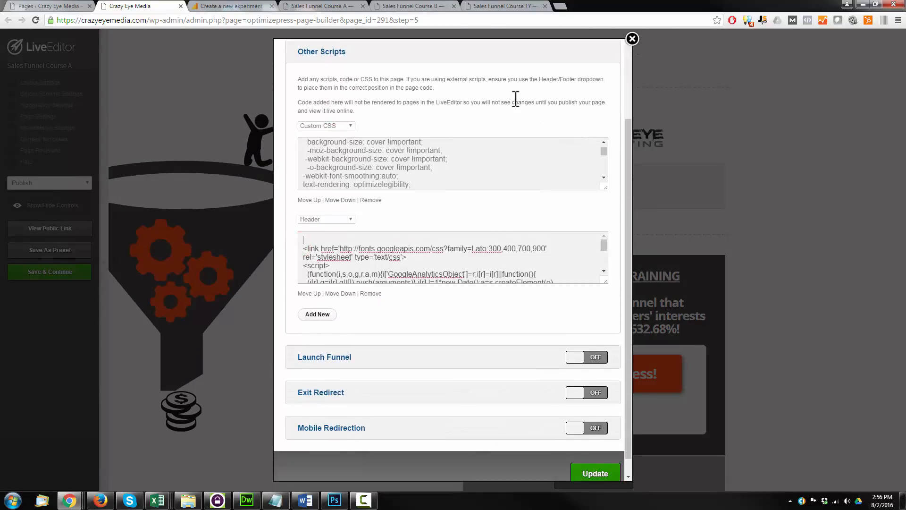
{"action": "key", "text": "ctrl+v"}
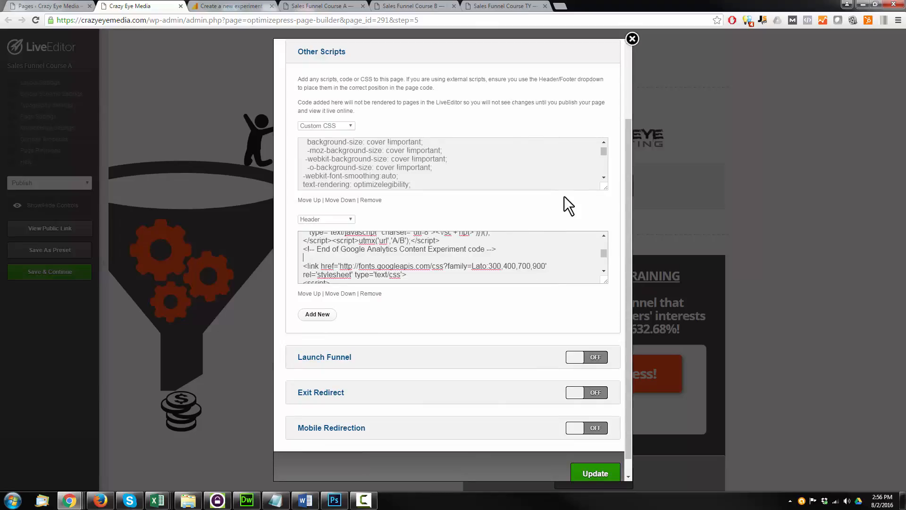
{"action": "key", "text": "Delete"}
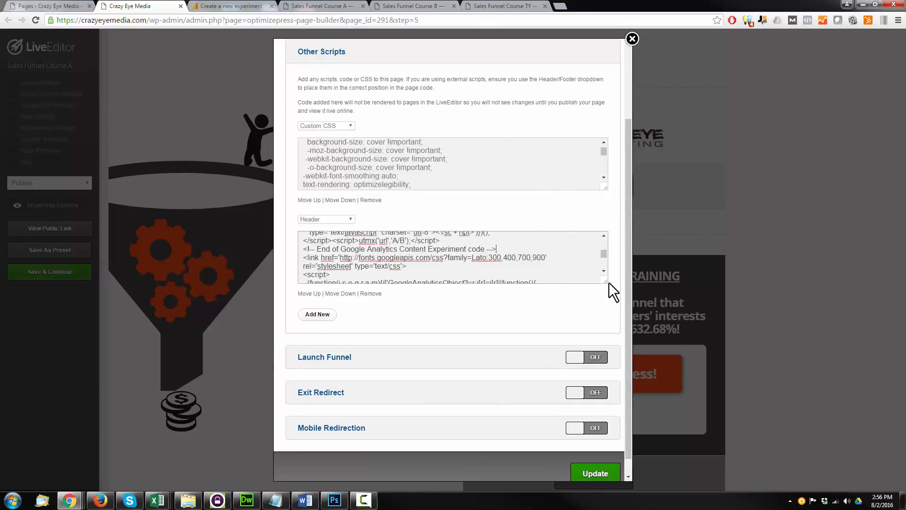
Enlarge the header script box and check the experiment code's placement relative to the Analytics tracking script
{"action": "left_click_drag", "start_coordinate": [604, 281], "coordinate": [602, 378]}
{"action": "scroll", "coordinate": [430, 356], "scroll_direction": "down", "scroll_amount": 3}
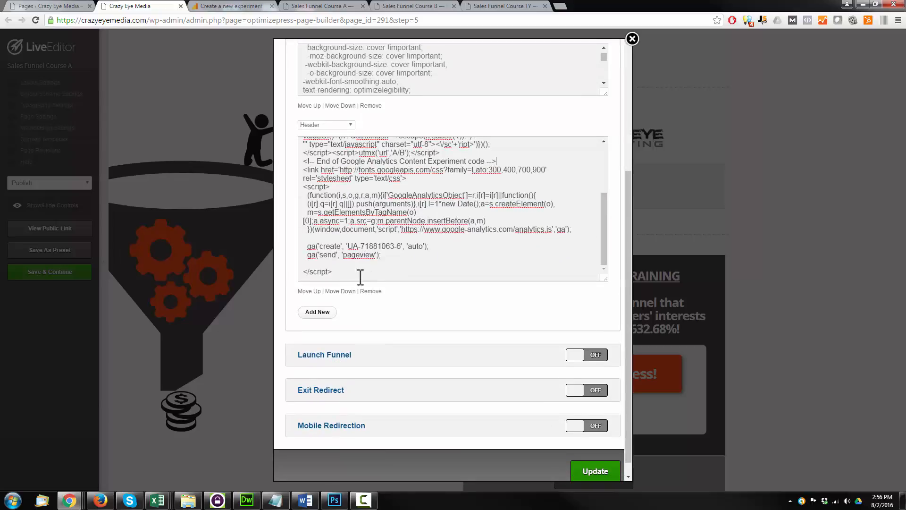
{"action": "scroll", "coordinate": [375, 274], "scroll_direction": "up", "scroll_amount": 3}
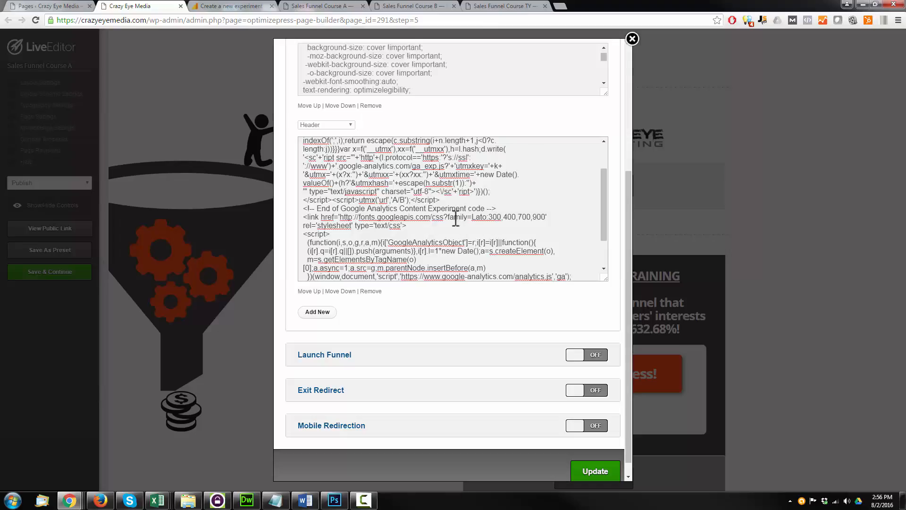
{"action": "scroll", "coordinate": [337, 230], "scroll_direction": "up", "scroll_amount": 2}
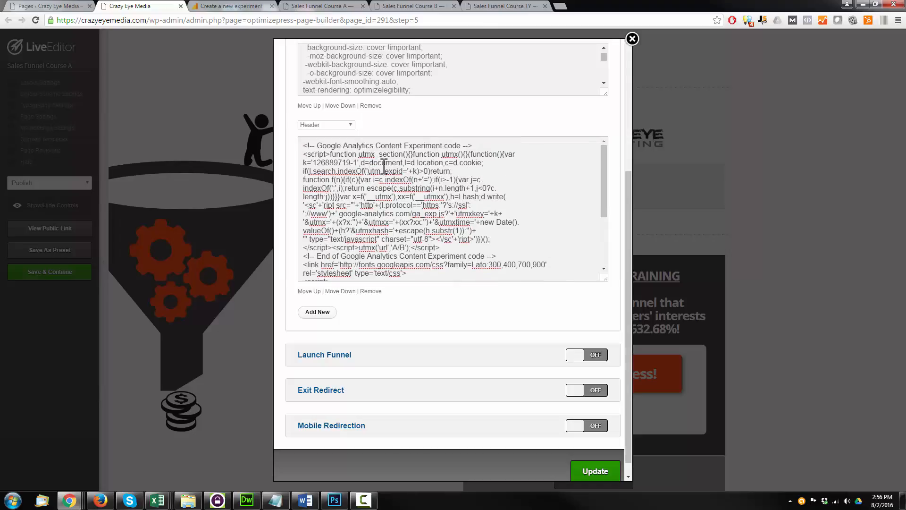
{"action": "left_click", "coordinate": [348, 125]}
{"action": "left_click", "coordinate": [441, 126]}
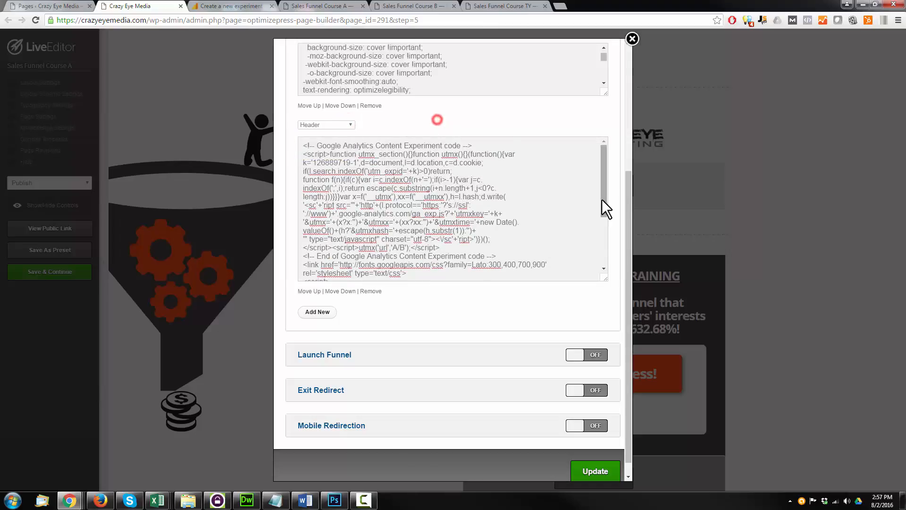
{"action": "scroll", "coordinate": [601, 199], "scroll_direction": "down", "scroll_amount": 2}
Update the page settings, save the Sales Funnel Course A page and close its editor
{"action": "left_click", "coordinate": [595, 470]}
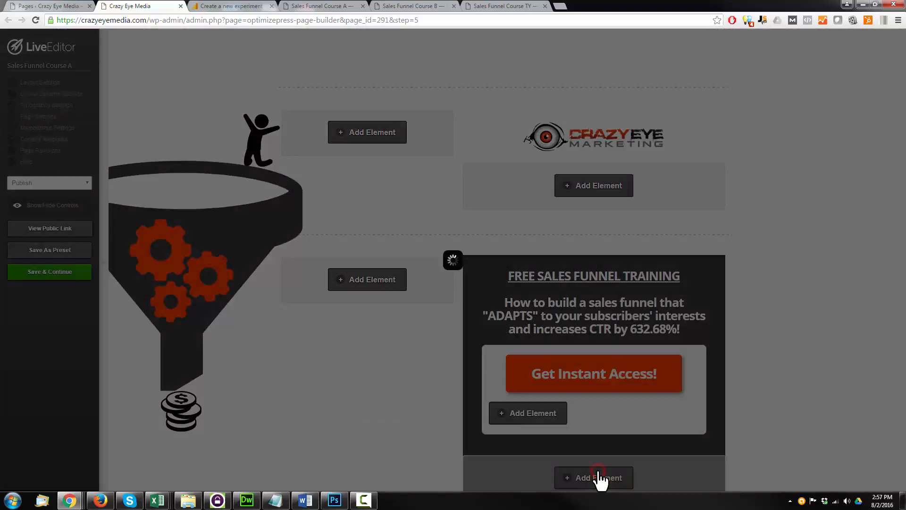
{"action": "left_click", "coordinate": [529, 74]}
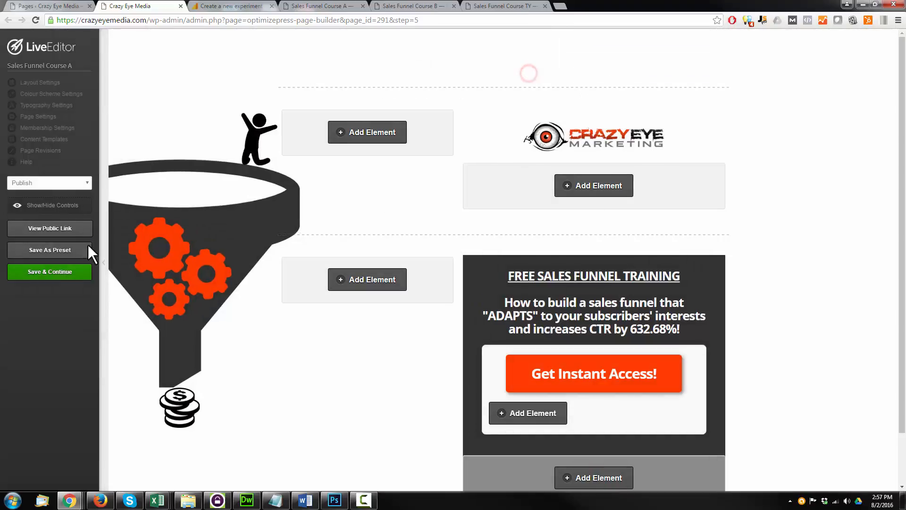
{"action": "left_click", "coordinate": [50, 273]}
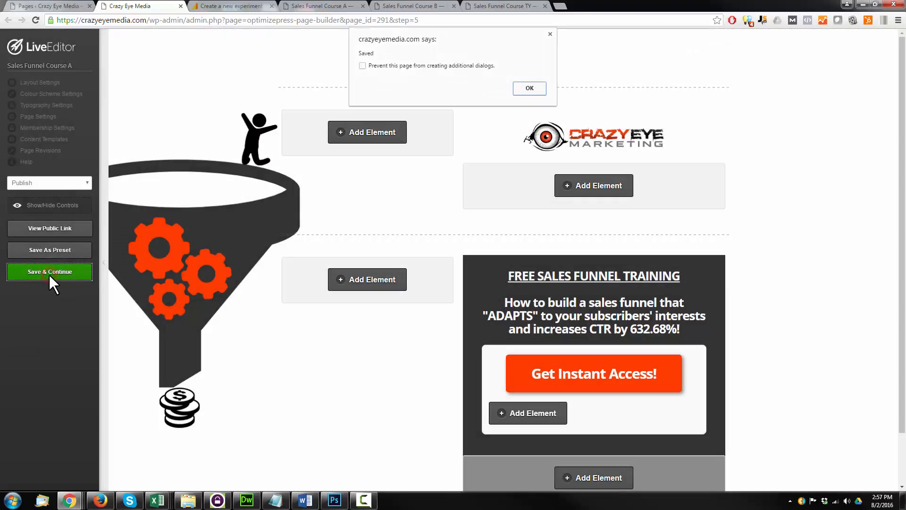
{"action": "left_click", "coordinate": [529, 89]}
{"action": "left_click", "coordinate": [181, 6]}
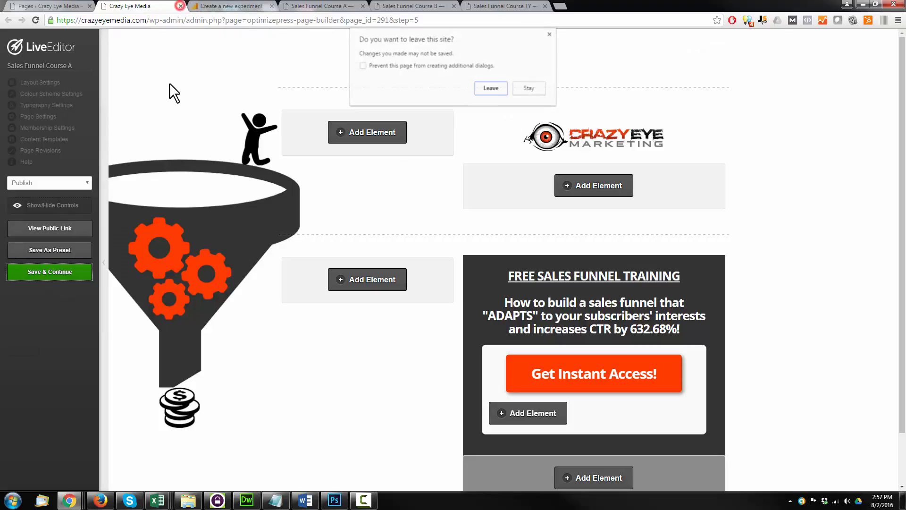
{"action": "left_click", "coordinate": [489, 87]}
Return to the Google Analytics experiment and proceed from the code setup to Review and start to validate the code
{"action": "left_click", "coordinate": [125, 3]}
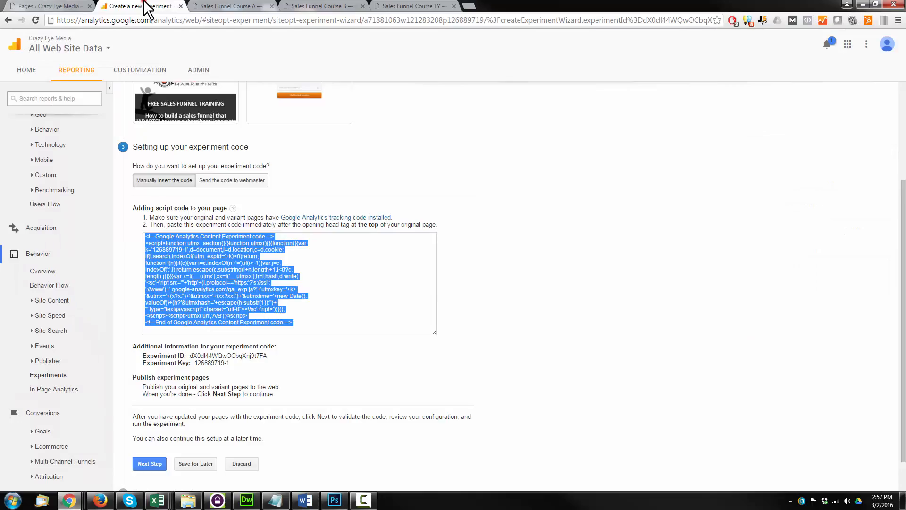
{"action": "left_click", "coordinate": [537, 264]}
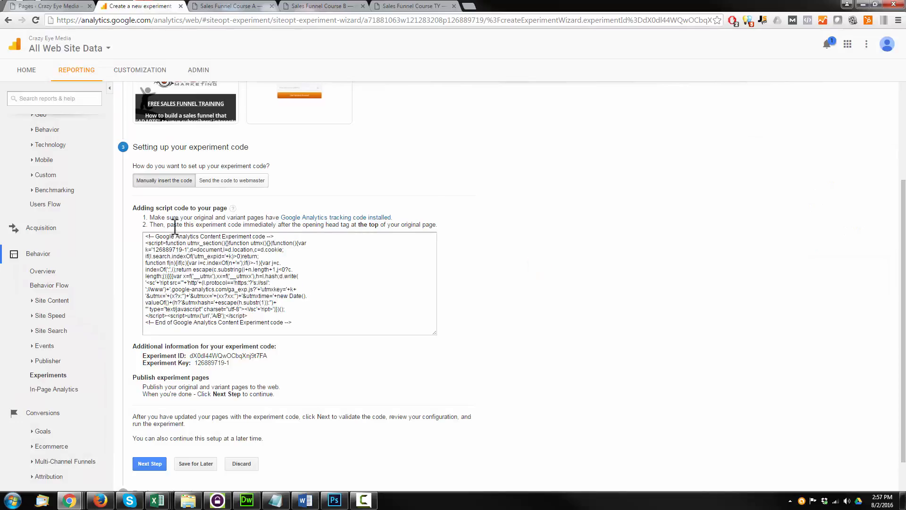
{"action": "left_click_drag", "start_coordinate": [159, 223], "coordinate": [400, 224]}
{"action": "left_click", "coordinate": [553, 240]}
{"action": "scroll", "coordinate": [553, 242], "scroll_direction": "down", "scroll_amount": 2}
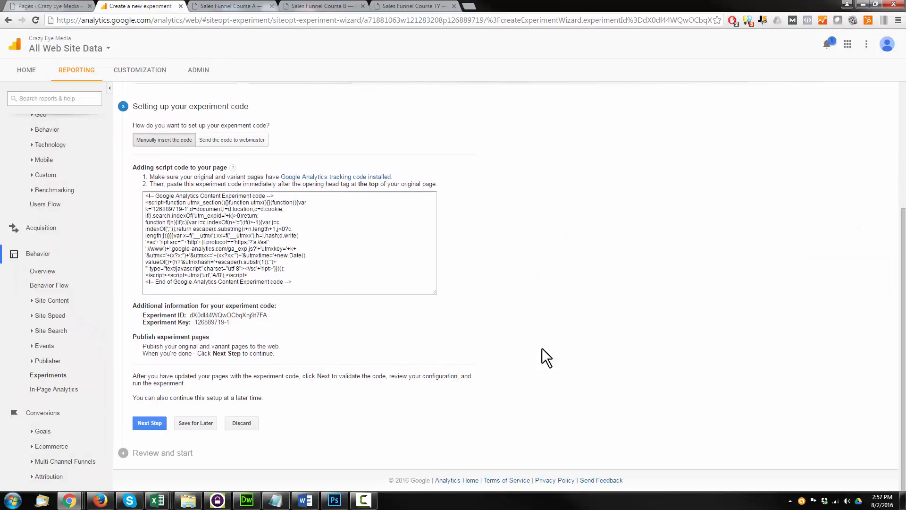
{"action": "left_click", "coordinate": [150, 423]}
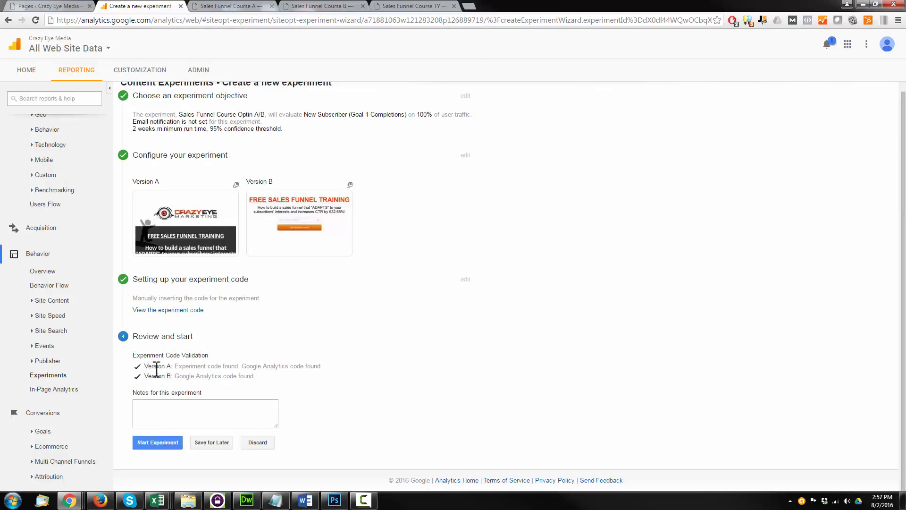
Review the experiment code validation results for Version A and Version B
{"action": "left_click_drag", "start_coordinate": [174, 366], "coordinate": [323, 366]}
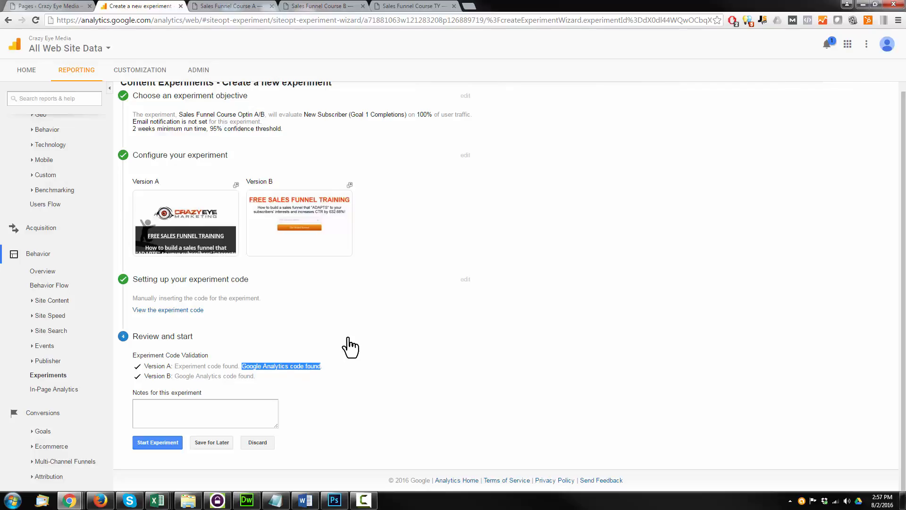
{"action": "left_click", "coordinate": [347, 369]}
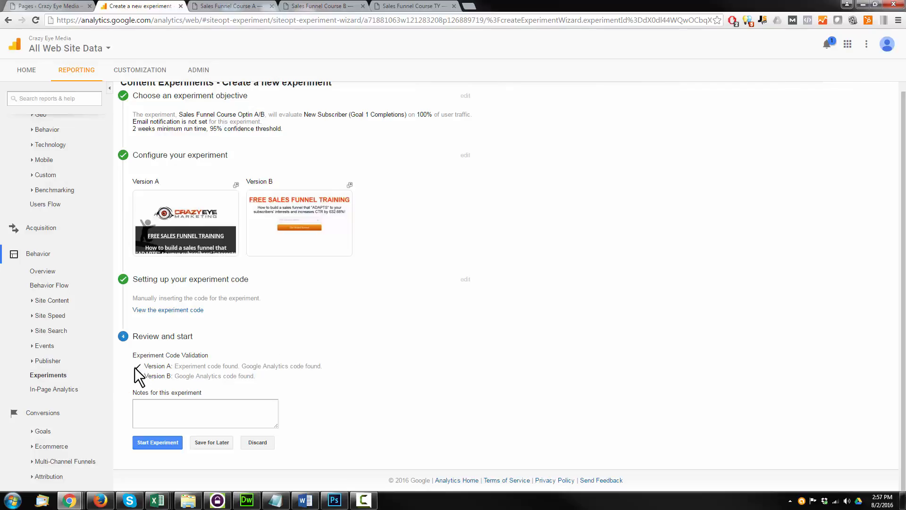
{"action": "left_click_drag", "start_coordinate": [170, 377], "coordinate": [280, 375]}
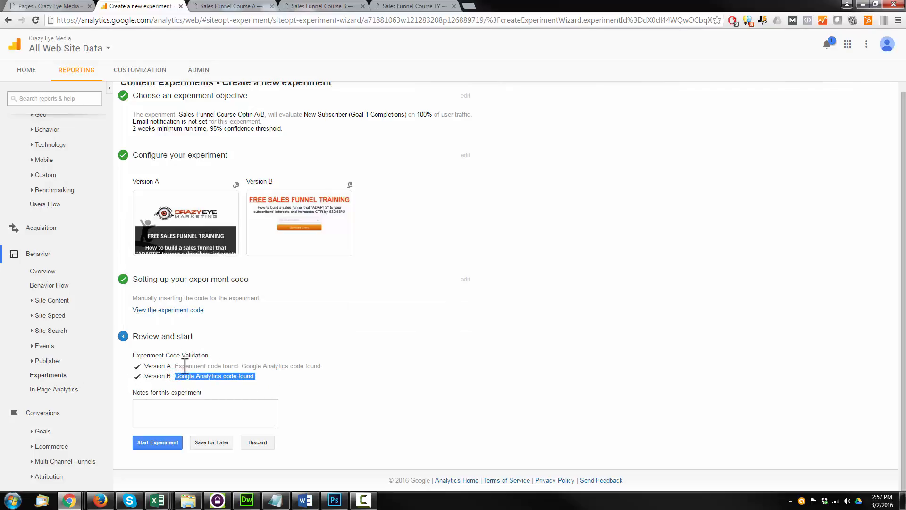
{"action": "left_click_drag", "start_coordinate": [173, 367], "coordinate": [240, 367]}
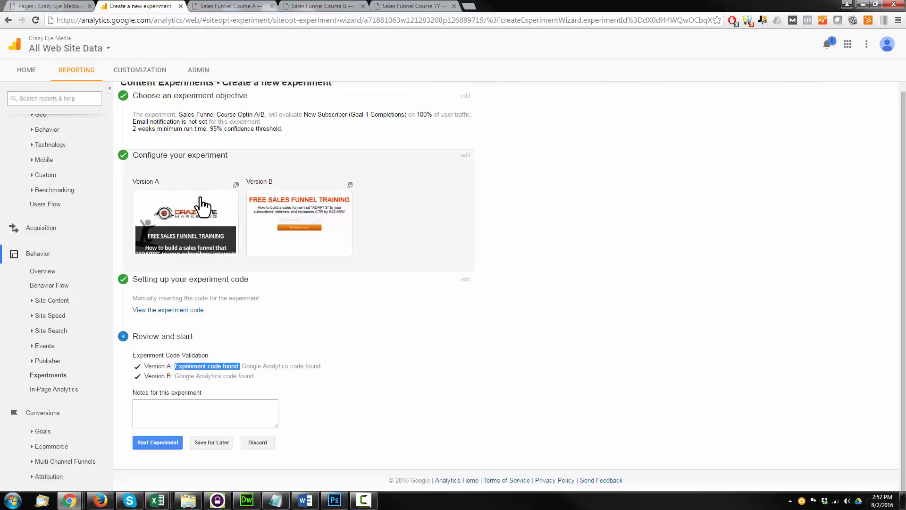
{"action": "scroll", "coordinate": [151, 260], "scroll_direction": "up", "scroll_amount": 1}
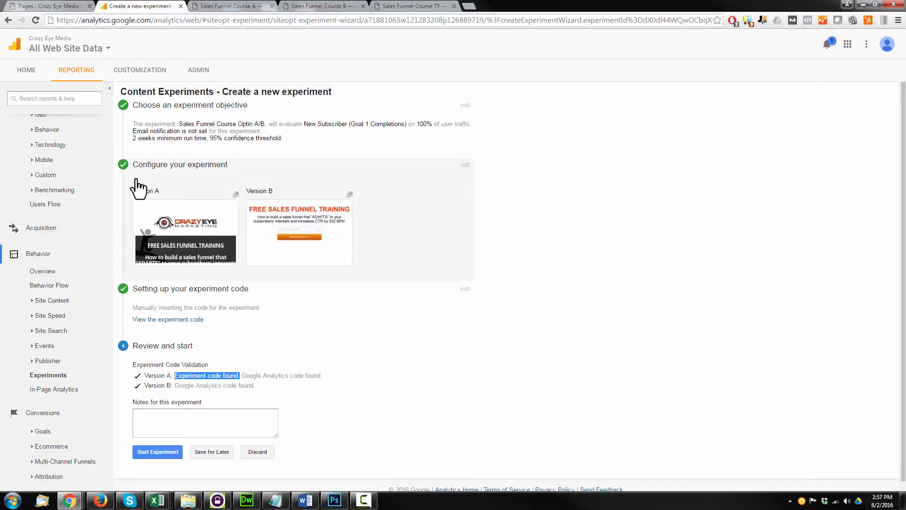
Start the validated experiment and go to the experiments list
{"action": "scroll", "coordinate": [179, 264], "scroll_direction": "down", "scroll_amount": 1}
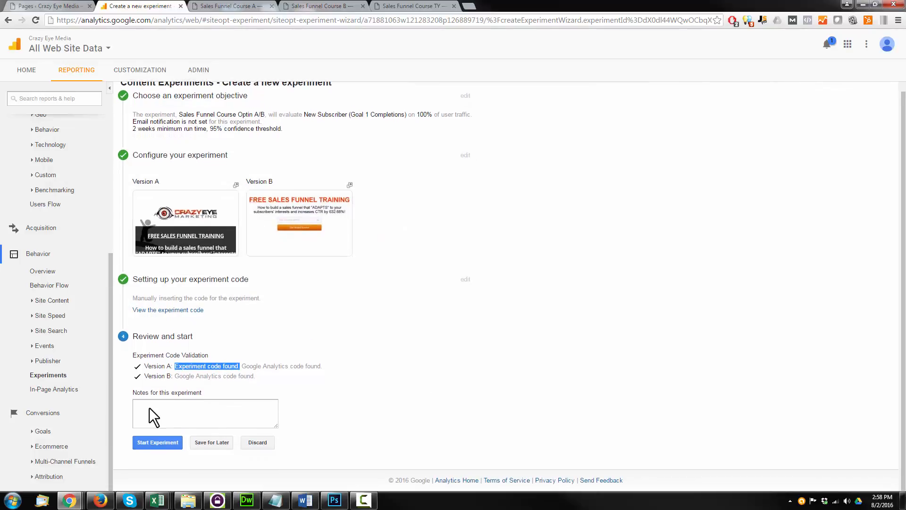
{"action": "left_click", "coordinate": [163, 444]}
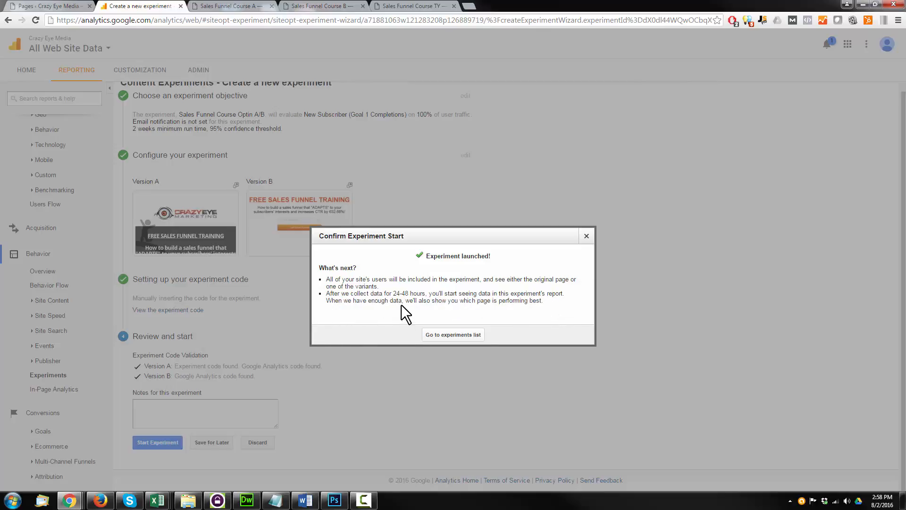
{"action": "left_click", "coordinate": [461, 336]}
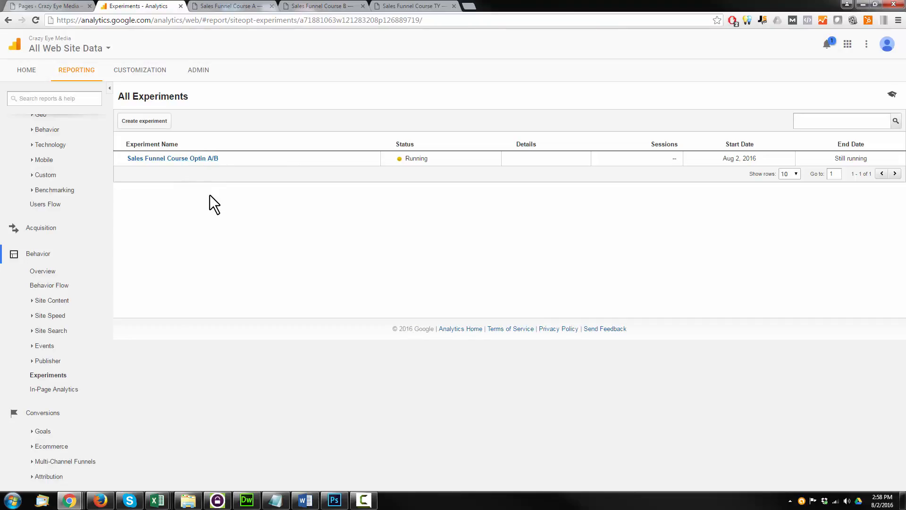
Copy the Sales Funnel Course A page address, load it in a new browser tab and inspect the utm_expid parameter in the resulting address
{"action": "left_click", "coordinate": [216, 7]}
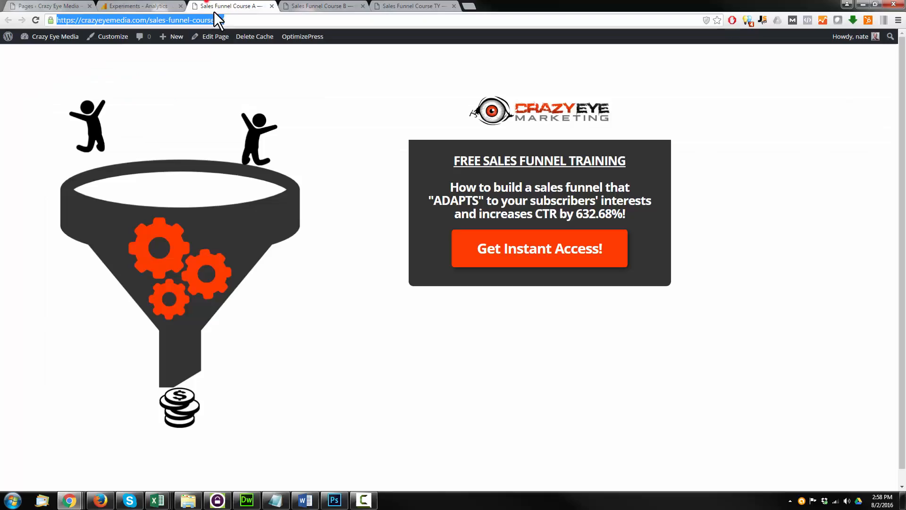
{"action": "left_click", "coordinate": [238, 19]}
{"action": "key", "text": "ctrl+a"}
{"action": "key", "text": "ctrl+c"}
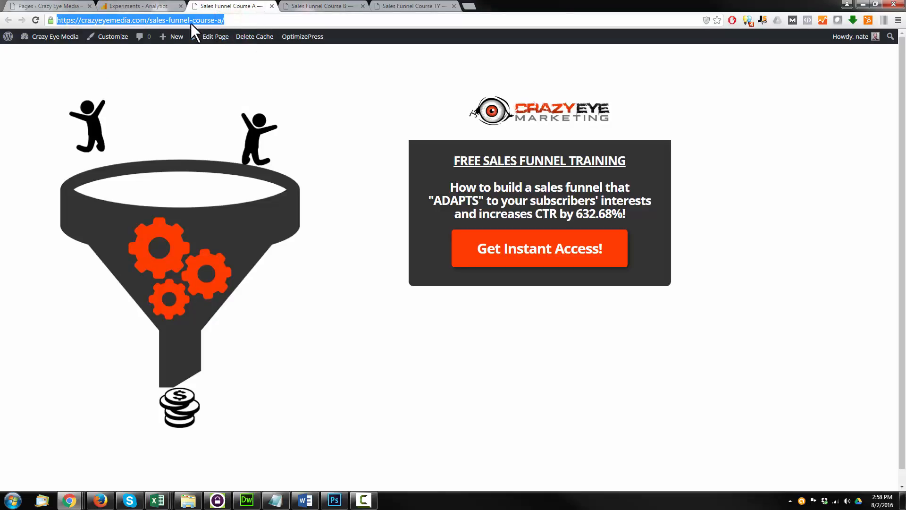
{"action": "key", "text": "ctrl+t"}
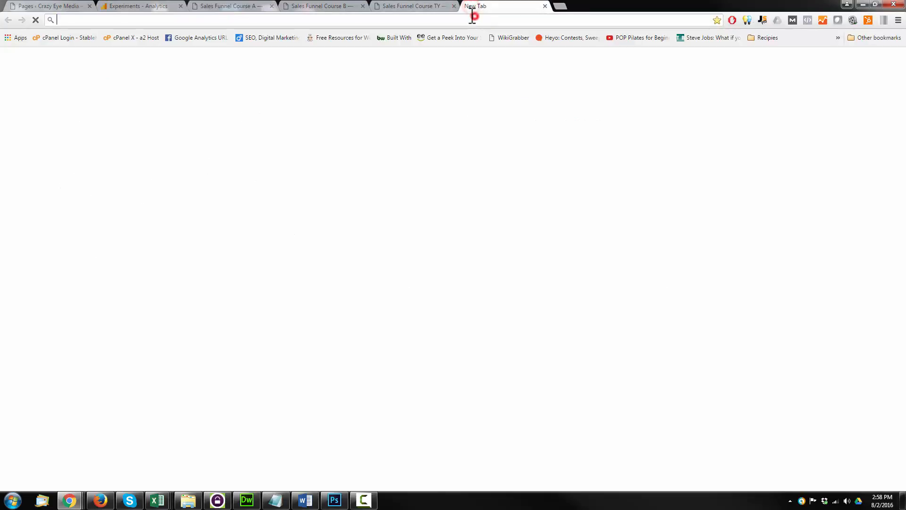
{"action": "key", "text": "ctrl+v"}
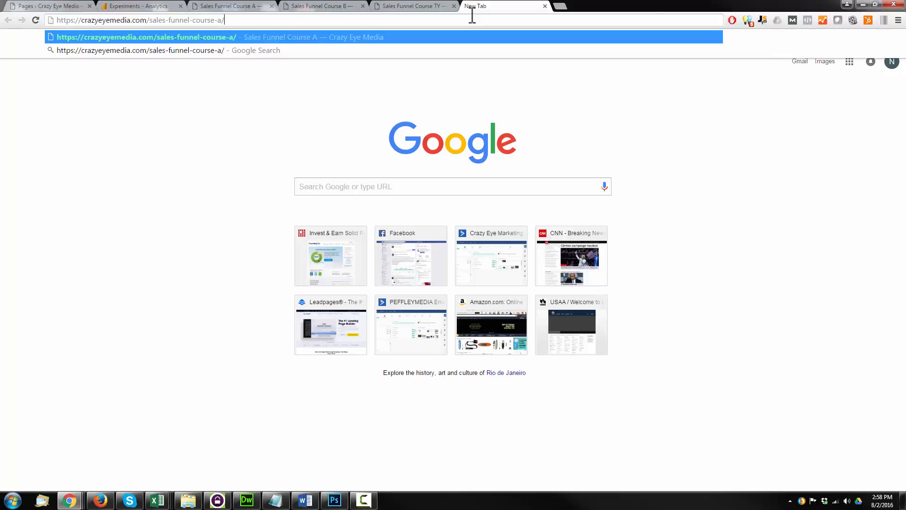
{"action": "key", "text": "Return"}
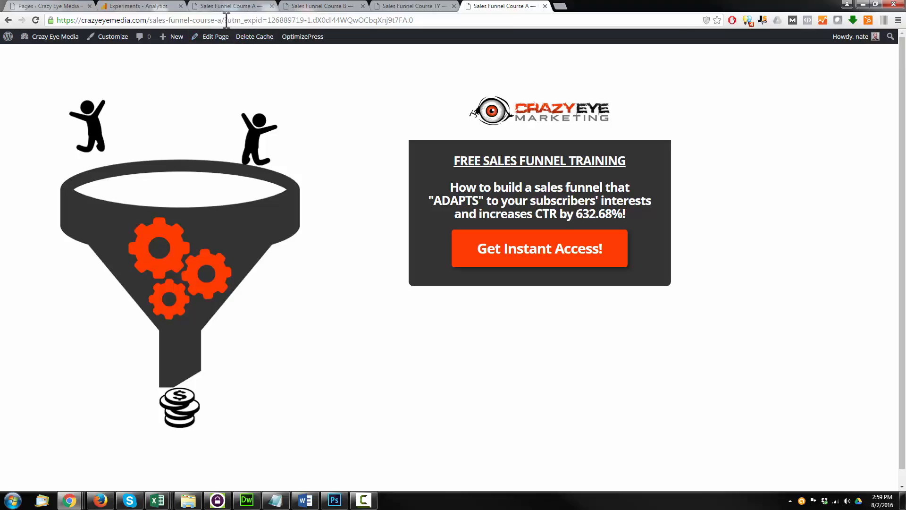
{"action": "left_click_drag", "start_coordinate": [226, 20], "coordinate": [441, 14]}
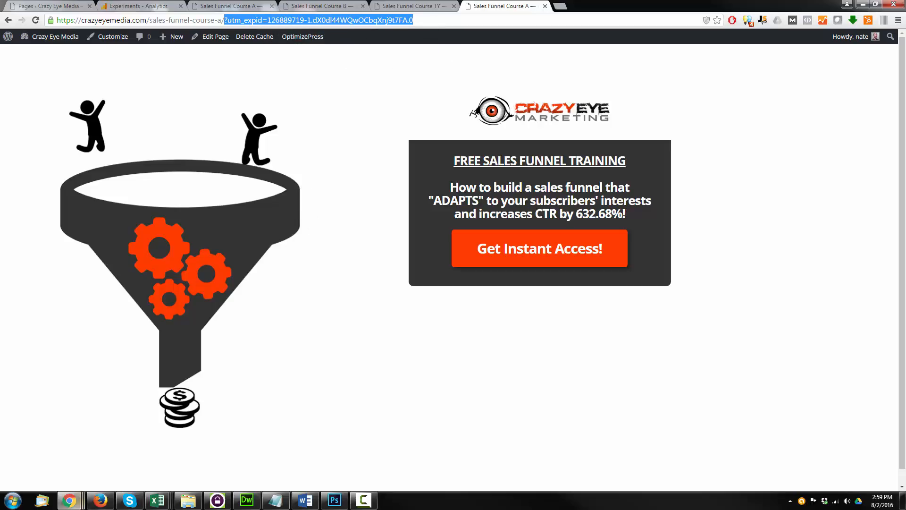
Switch to Firefox and load the copied Sales Funnel Course A address to test which variation is served
{"action": "left_click", "coordinate": [100, 501]}
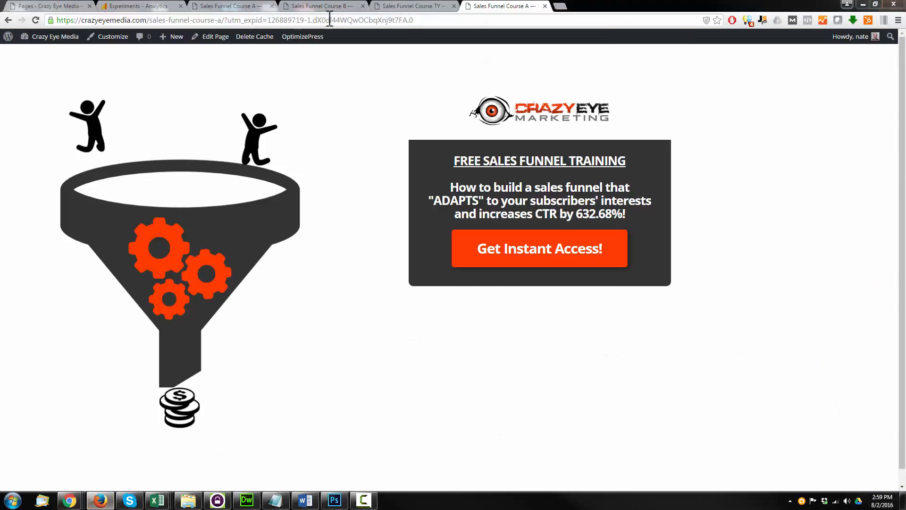
{"action": "left_click", "coordinate": [381, 23]}
{"action": "key", "text": "ctrl+v"}
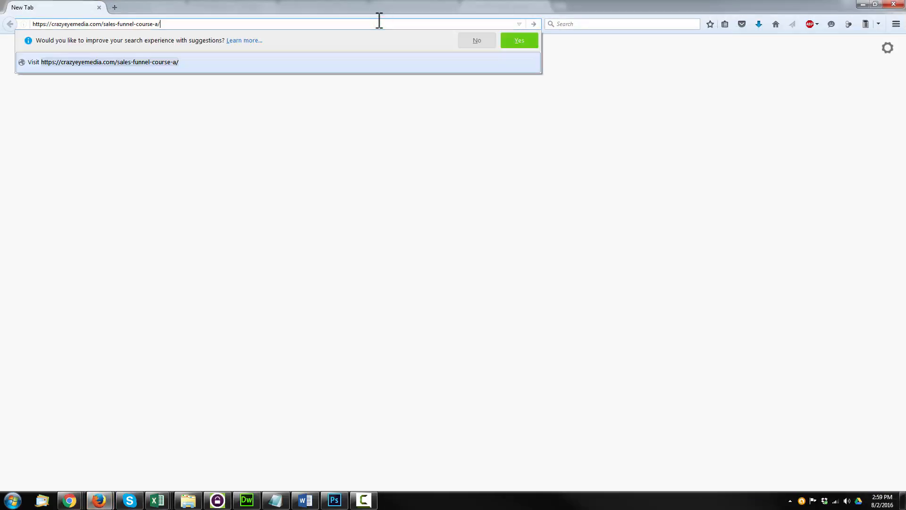
{"action": "key", "text": "Return"}
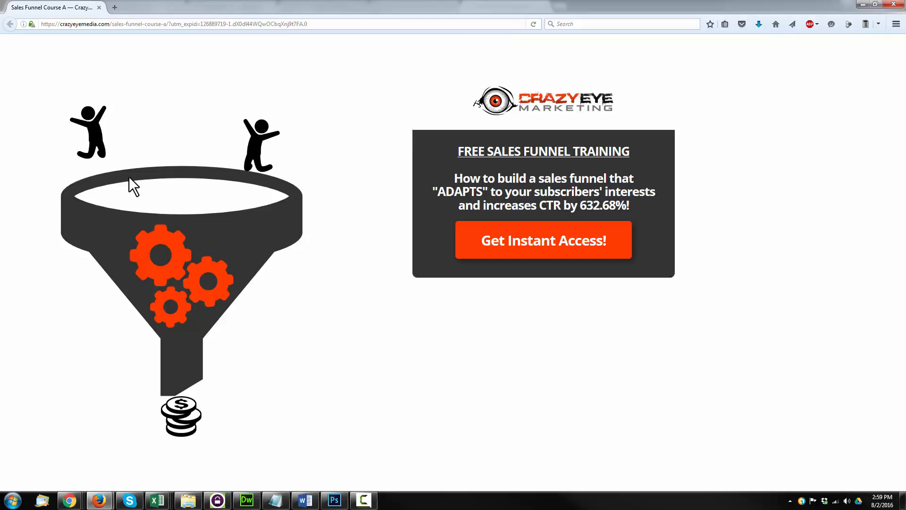
Launch Internet Explorer, load the copied Sales Funnel Course A address there and dismiss the browser setup dialog
{"action": "left_click", "coordinate": [11, 499]}
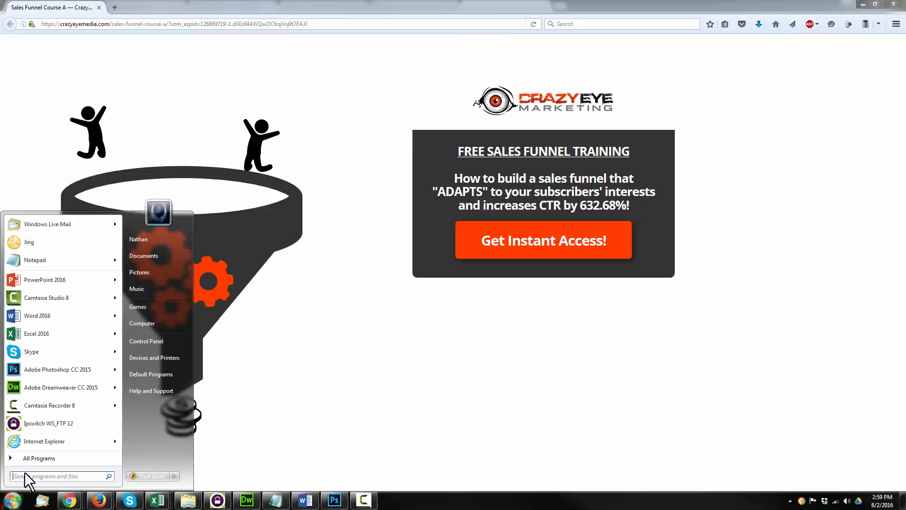
{"action": "left_click", "coordinate": [39, 443]}
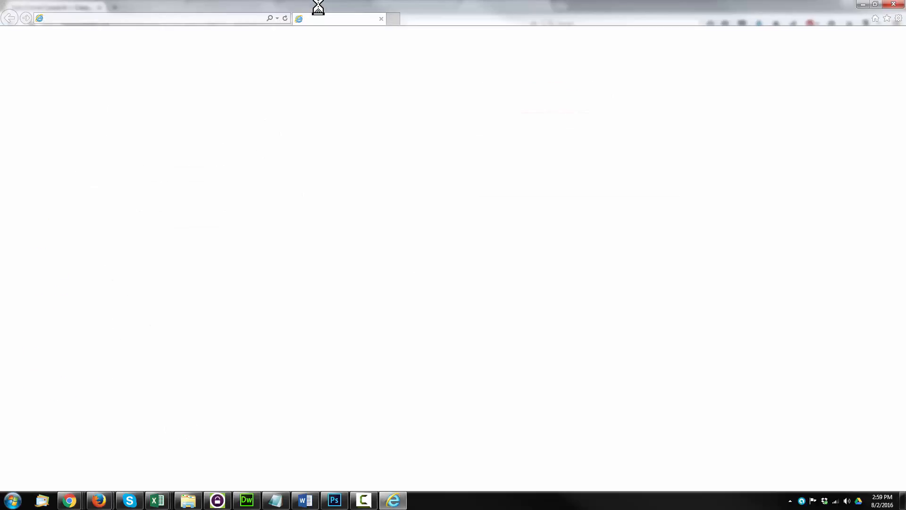
{"action": "left_click", "coordinate": [229, 17]}
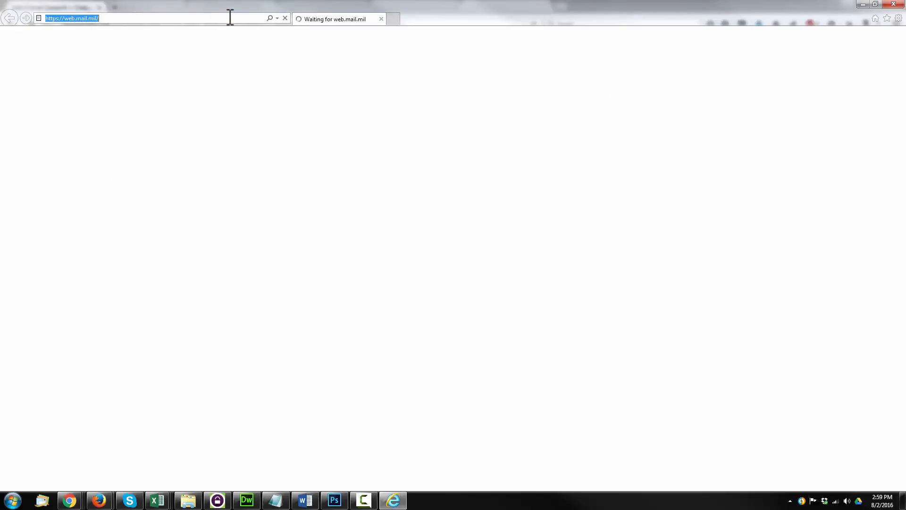
{"action": "key", "text": "ctrl+v"}
{"action": "key", "text": "Return"}
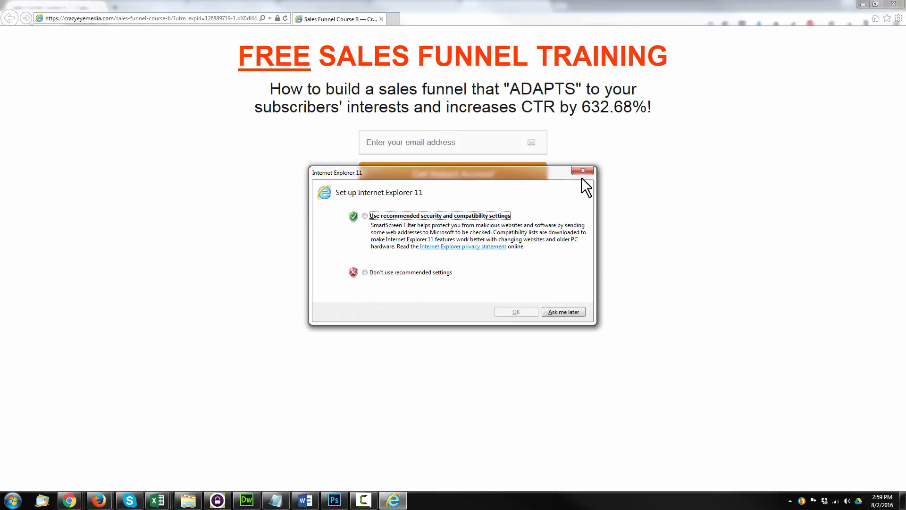
{"action": "left_click", "coordinate": [583, 171]}
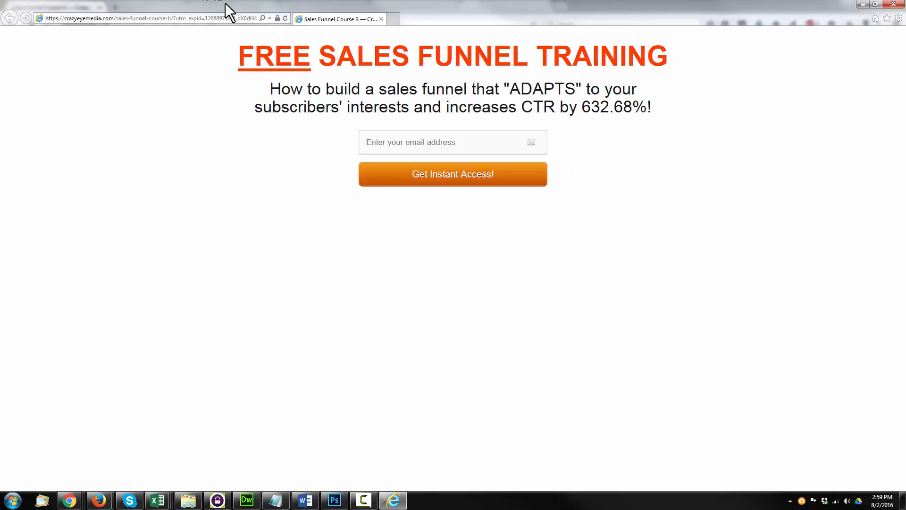
Inspect the experiment parameter in the Internet Explorer page address, then return to Chrome and check it in the Course A address
{"action": "left_click", "coordinate": [206, 18]}
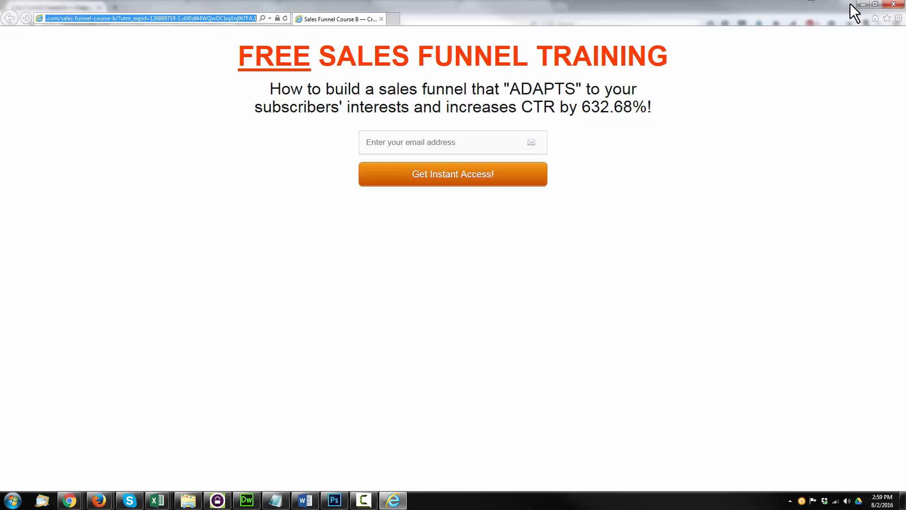
{"action": "left_click", "coordinate": [862, 5]}
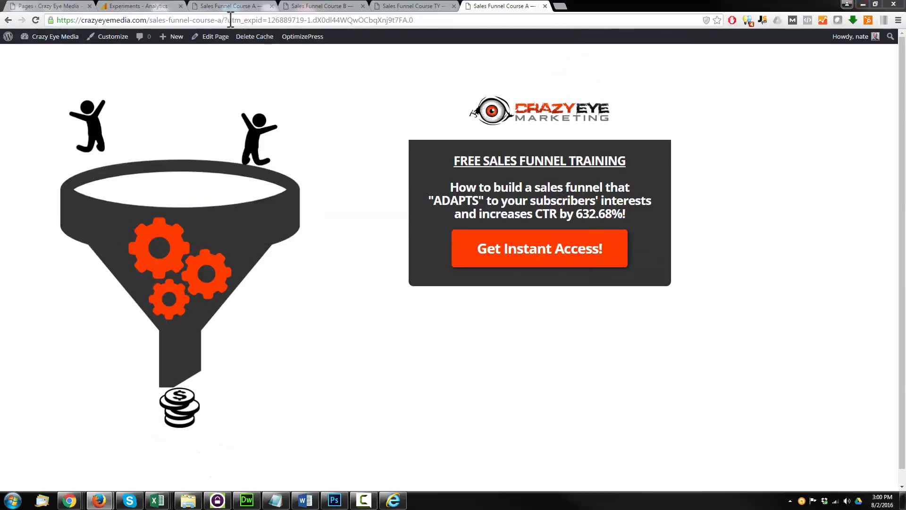
{"action": "left_click_drag", "start_coordinate": [224, 20], "coordinate": [414, 20]}
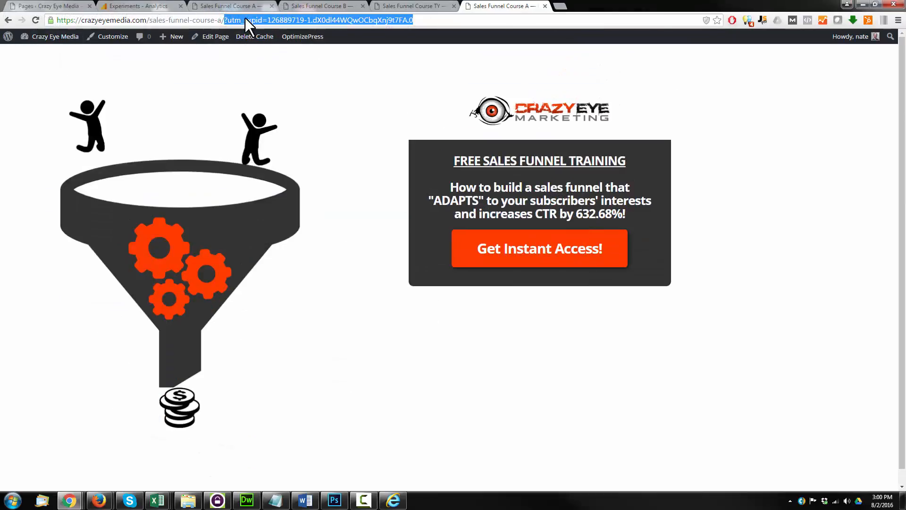
{"action": "left_click_drag", "start_coordinate": [224, 20], "coordinate": [135, 7]}
Return to the Google Analytics experiments list, open the Sales Funnel Course Optin A/B report and examine its Version A and Version B data
{"action": "left_click", "coordinate": [135, 6]}
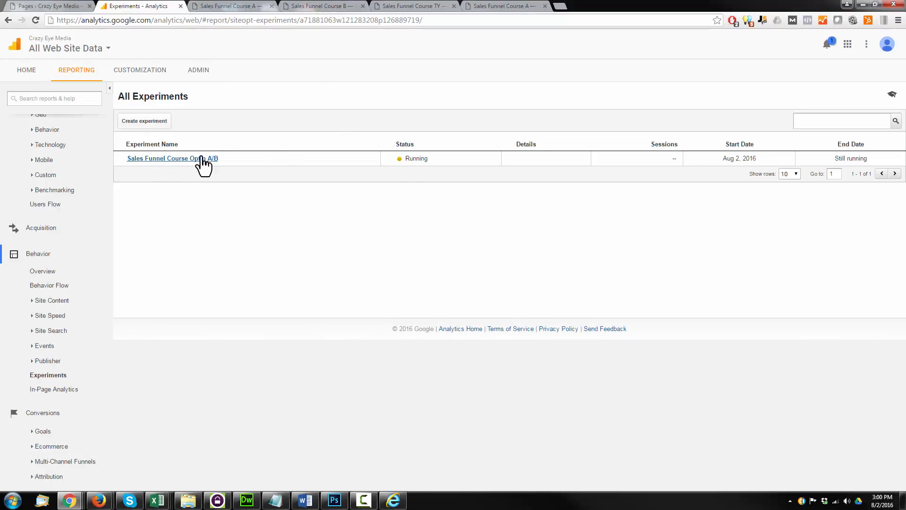
{"action": "left_click", "coordinate": [179, 158]}
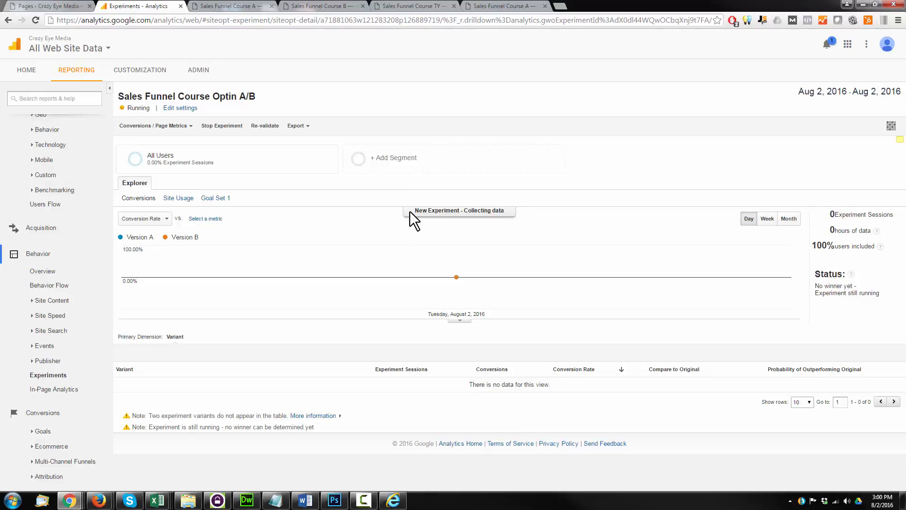
{"action": "left_click_drag", "start_coordinate": [128, 235], "coordinate": [219, 239]}
{"action": "left_click", "coordinate": [188, 233]}
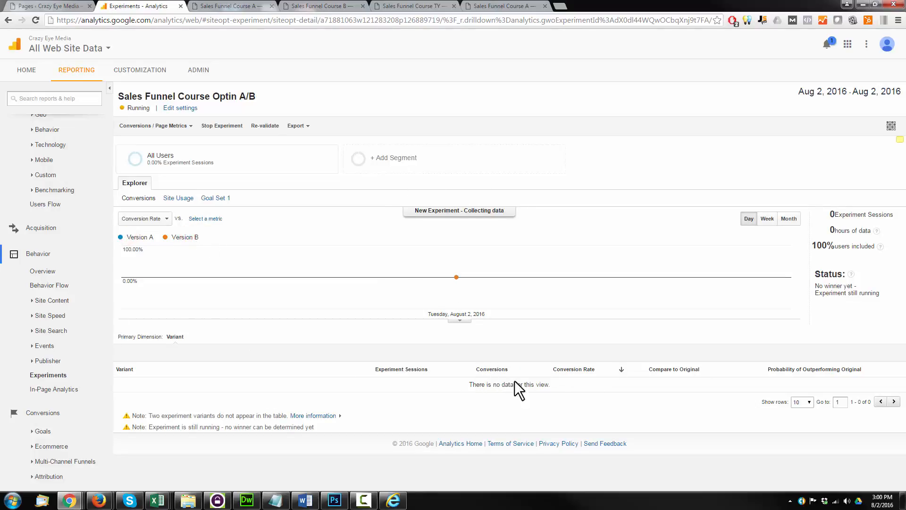